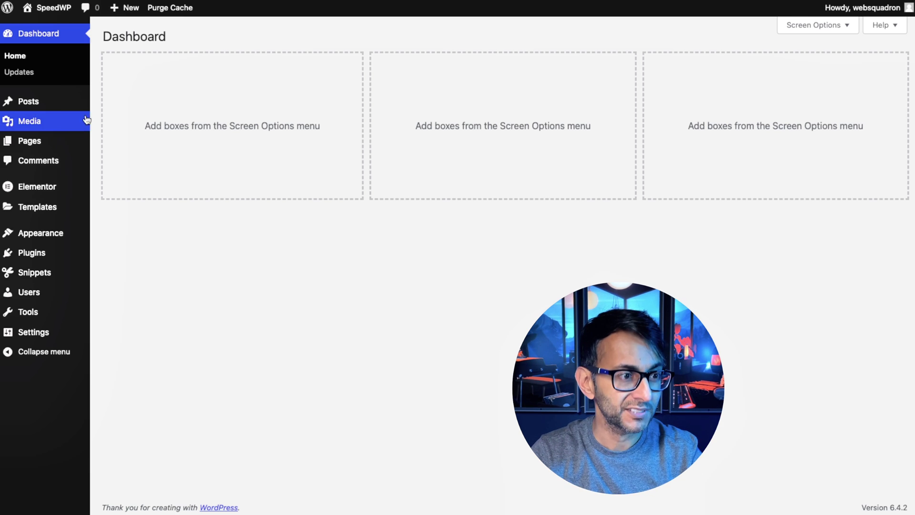
- Open NewPost 1 from the posts list in the block editor and show its Options menu
click(102, 102)
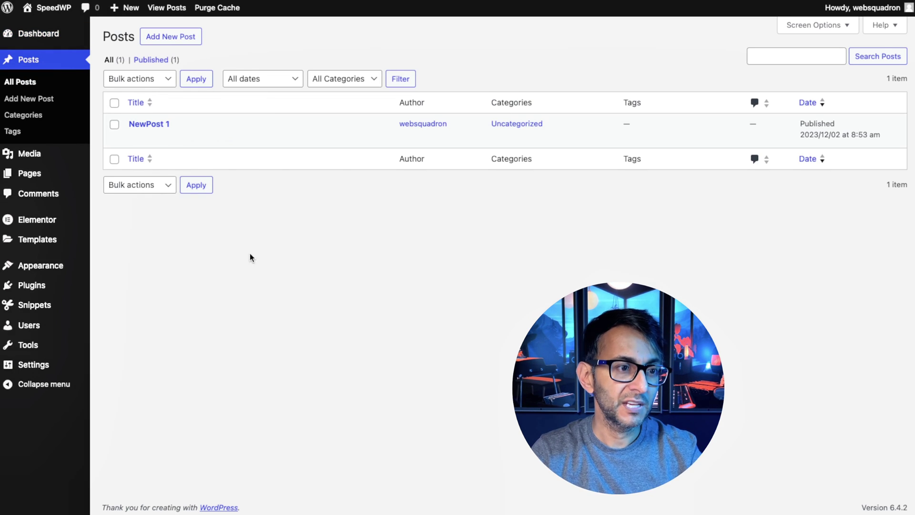
click(136, 138)
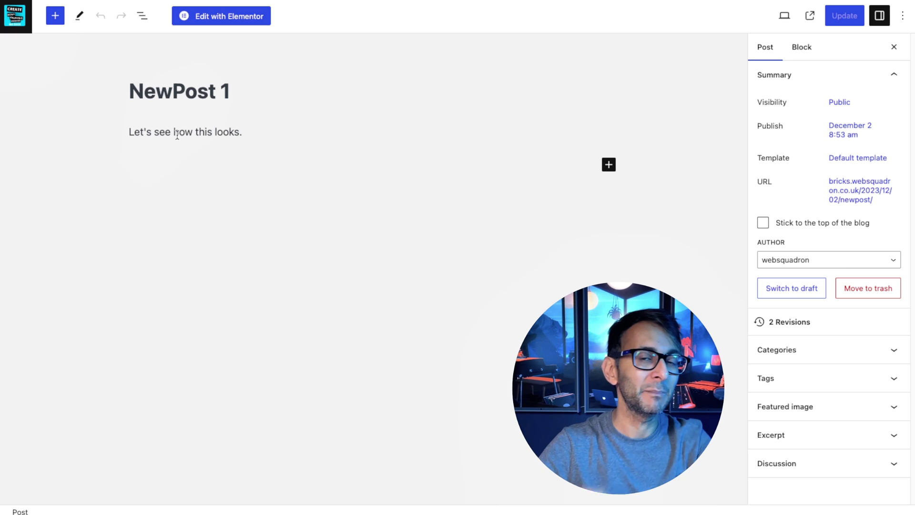
click(905, 17)
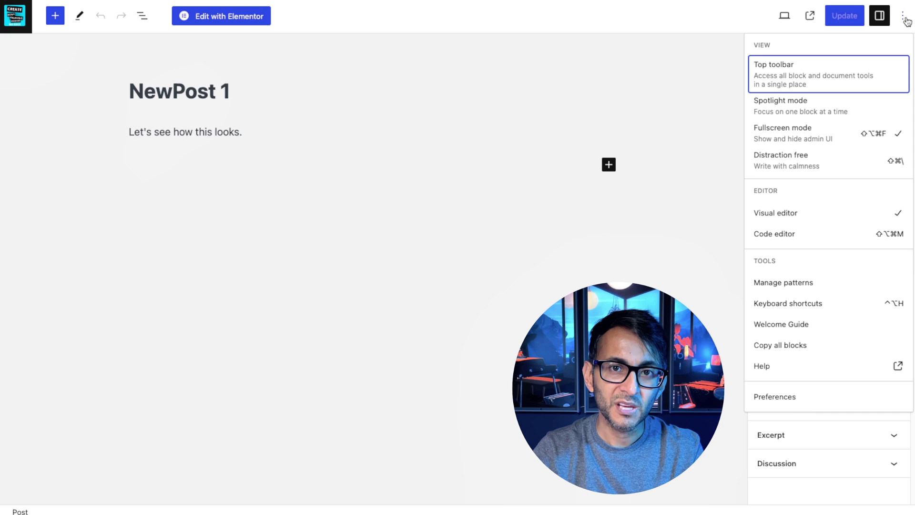
- Switch on Custom fields under Preferences > Panels and reload the editor
click(803, 400)
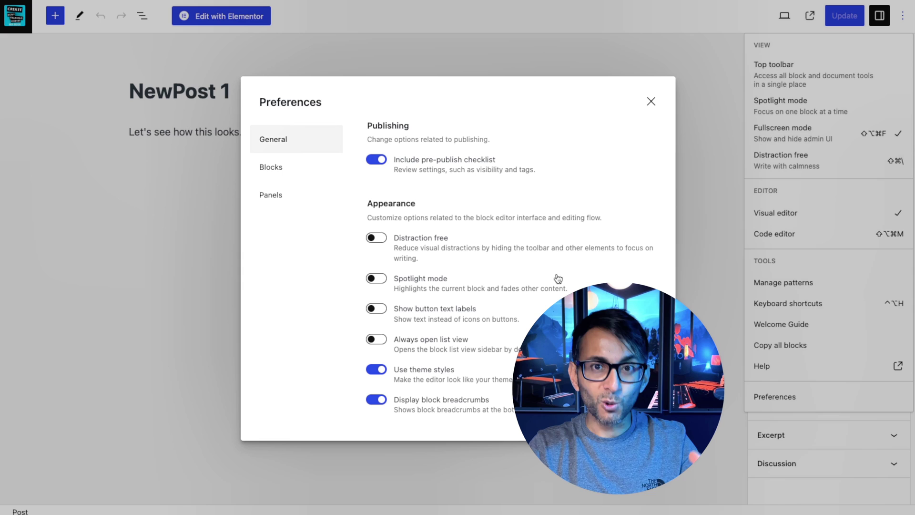
click(283, 176)
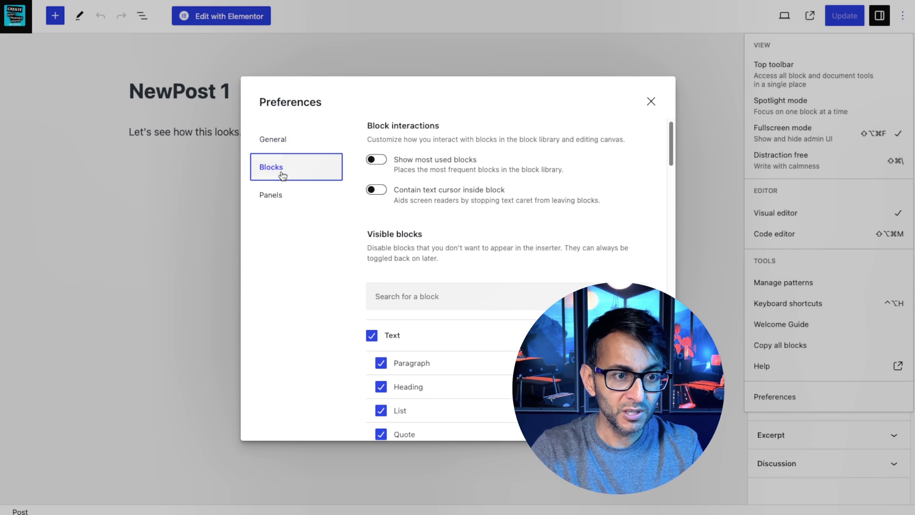
click(293, 198)
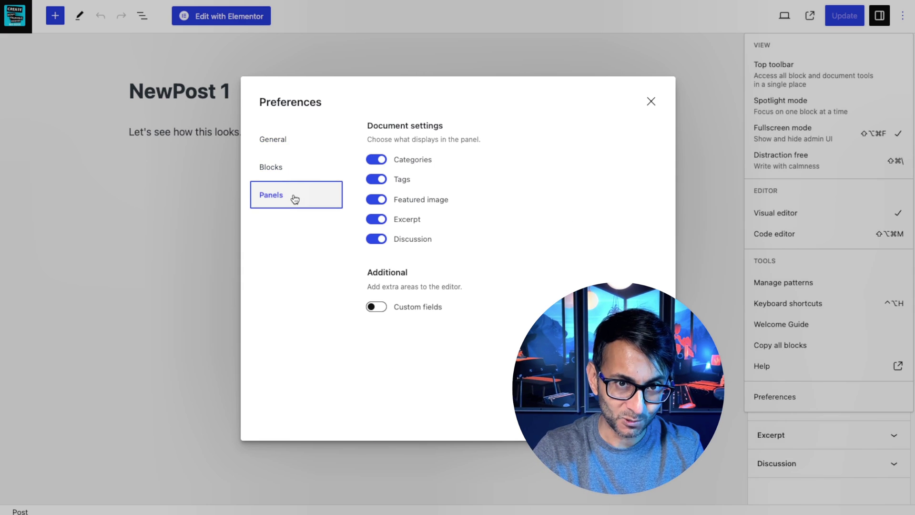
click(411, 313)
click(416, 363)
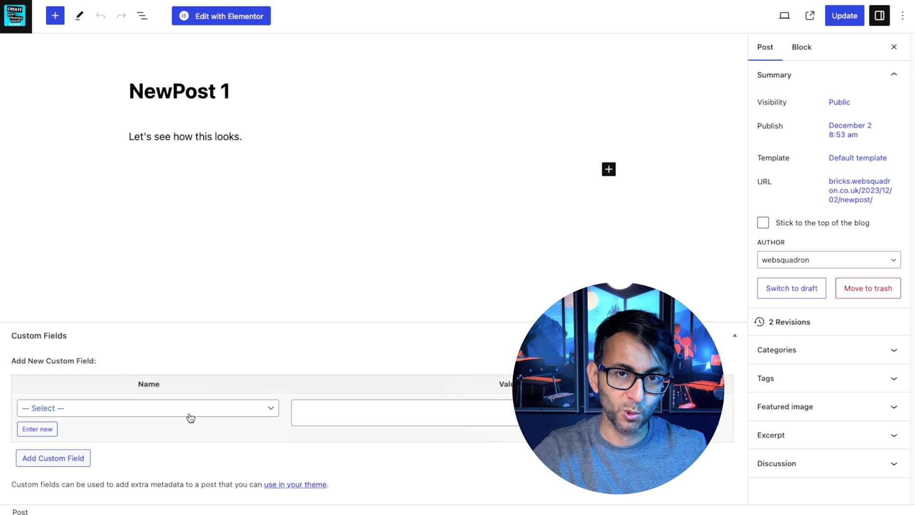
- Add a new custom field Location = London to NewPost 1 and update the post
key(ctrl+s)
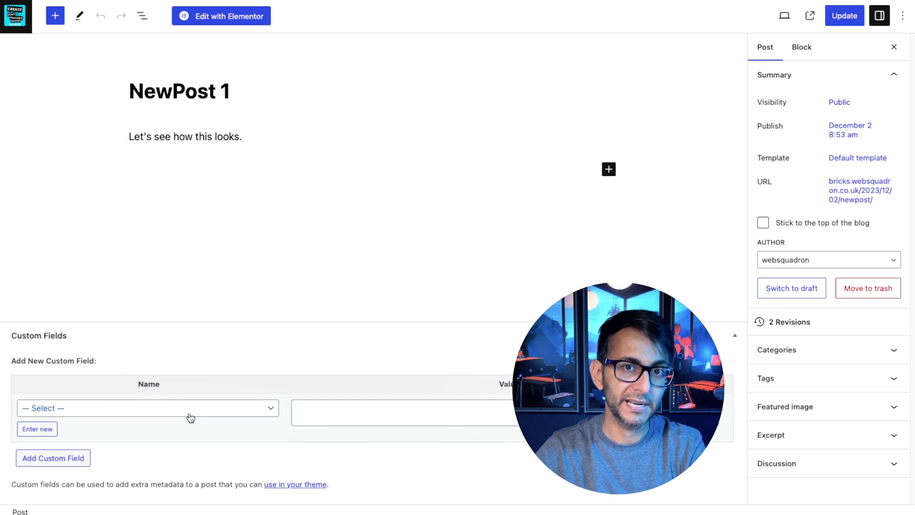
click(182, 409)
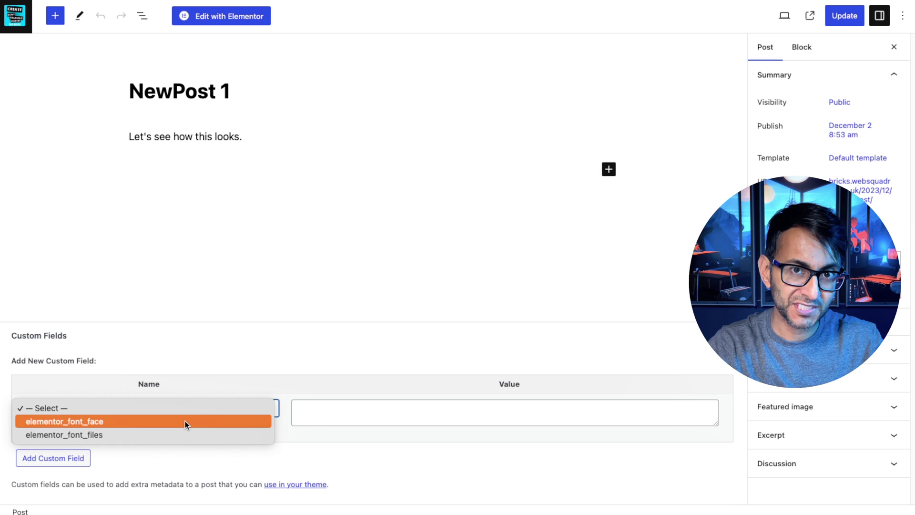
click(229, 360)
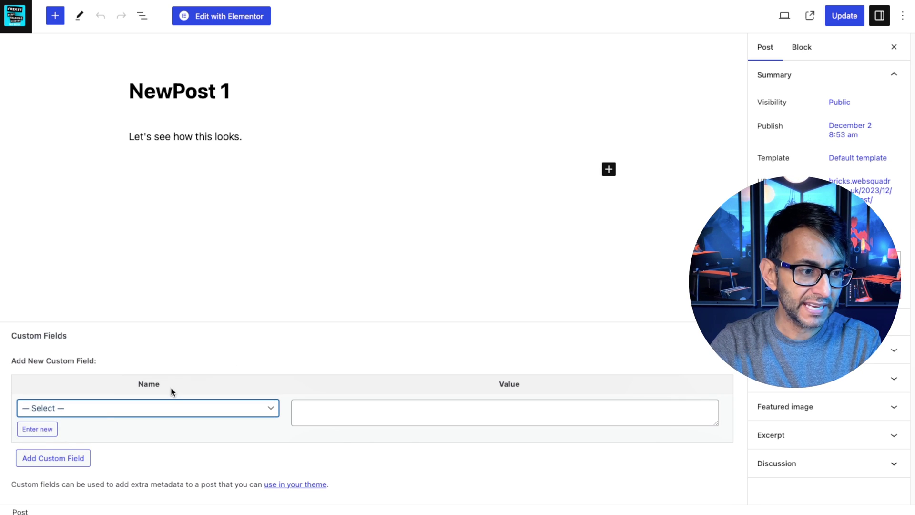
click(48, 430)
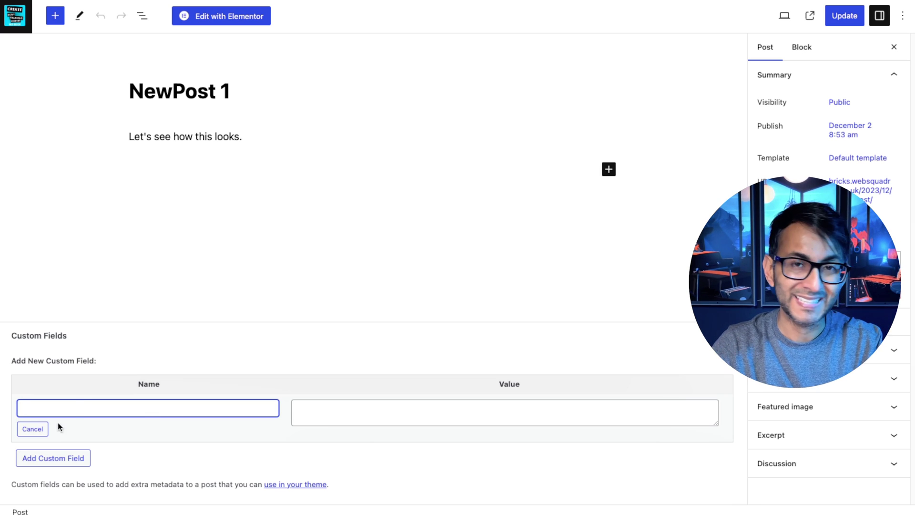
text(Location)
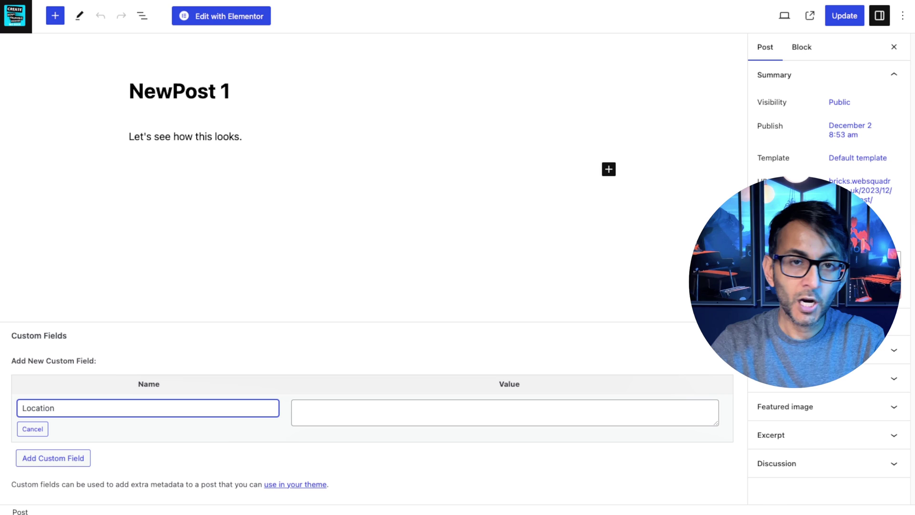
click(318, 414)
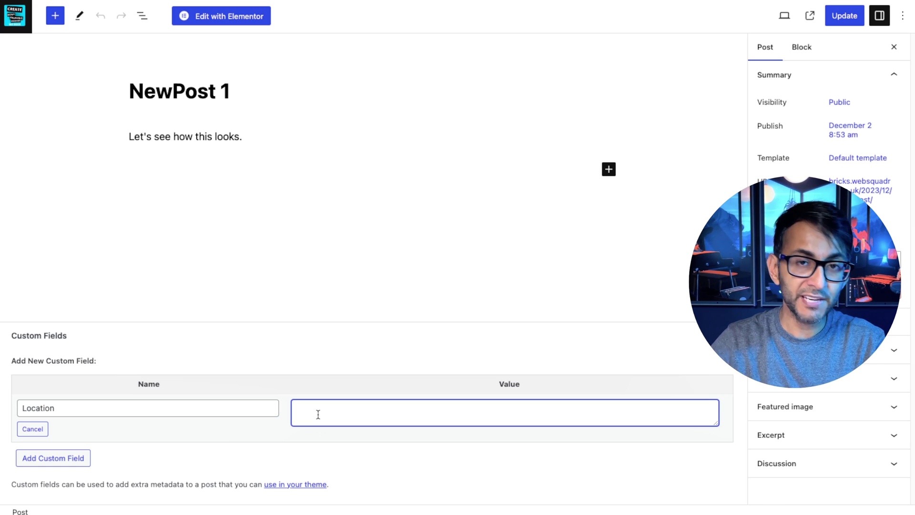
text(London)
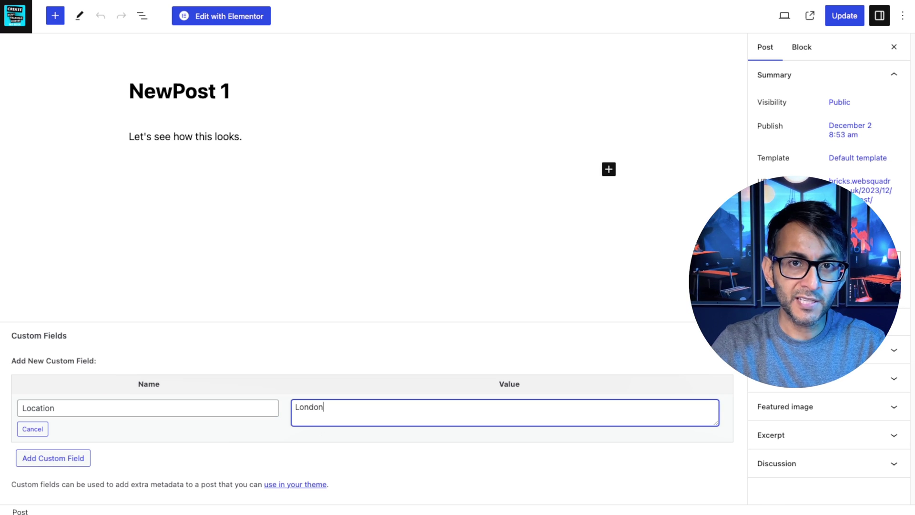
click(60, 460)
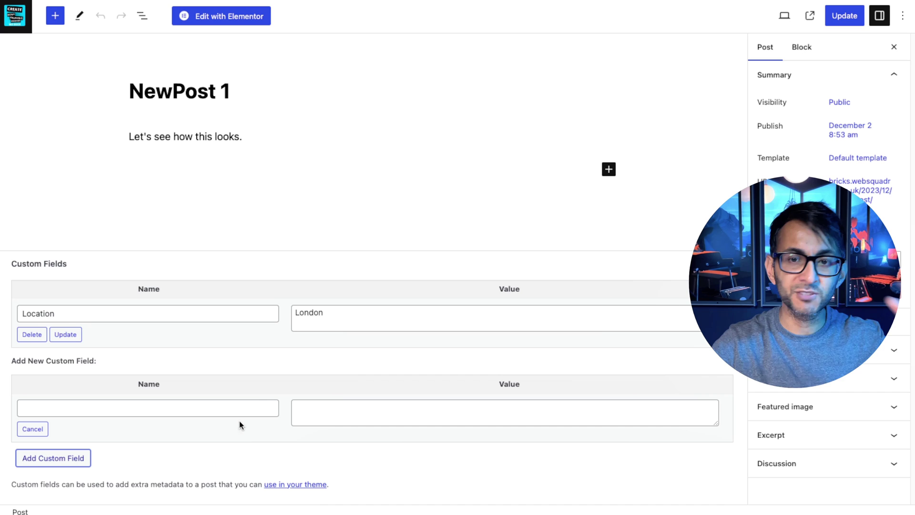
click(844, 16)
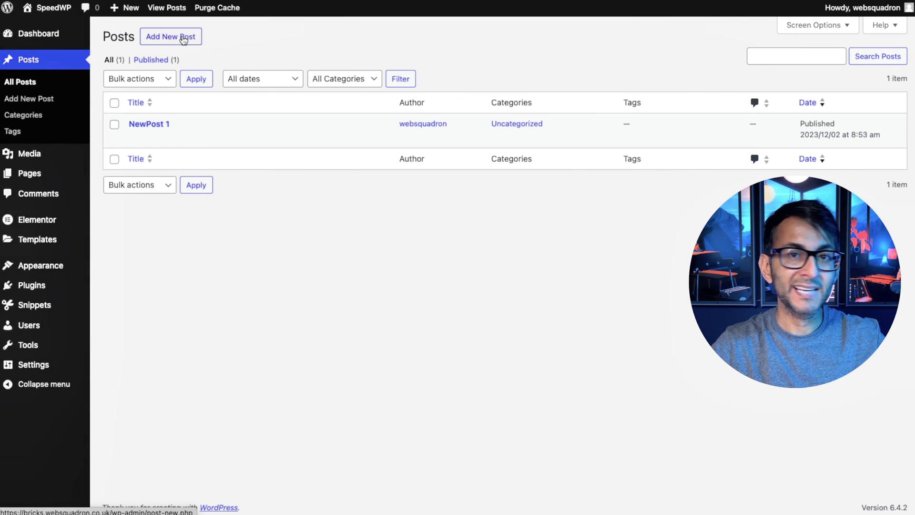
- Create and publish 'Post 2' with its Location custom field set to New York
click(184, 38)
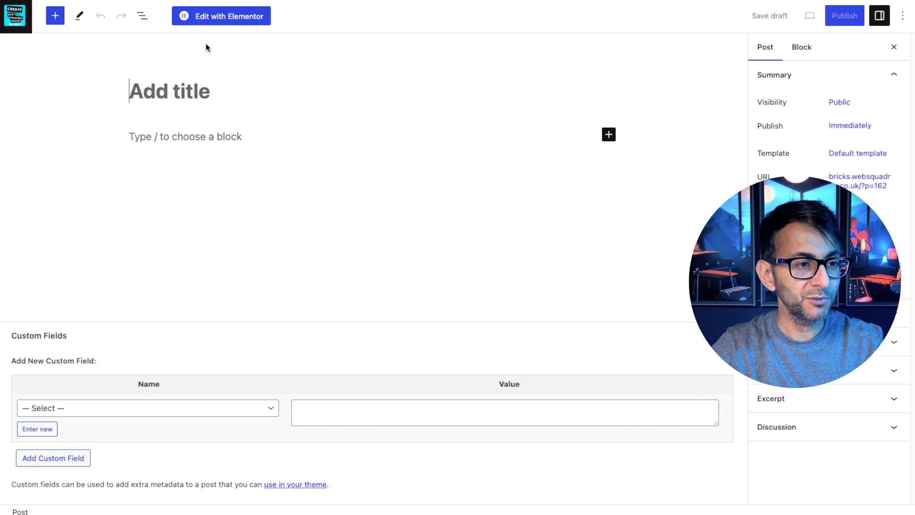
text(Post 2)
click(147, 408)
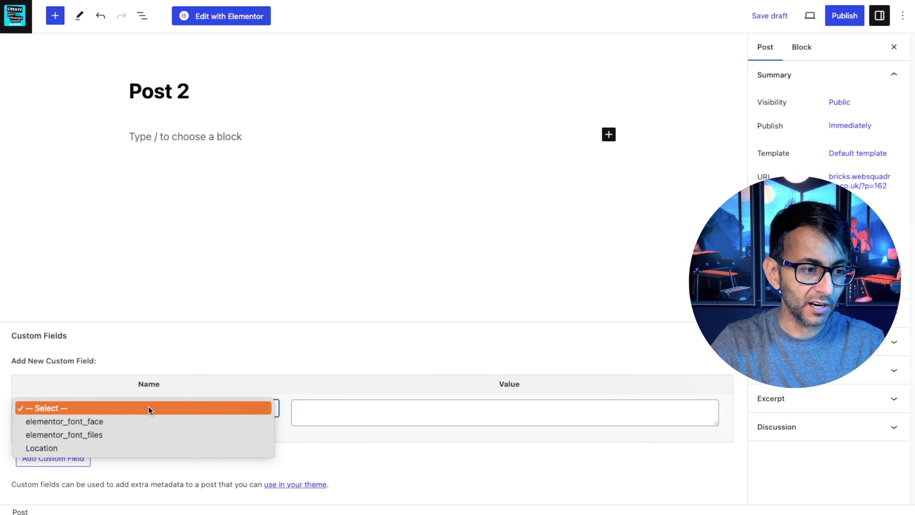
click(122, 447)
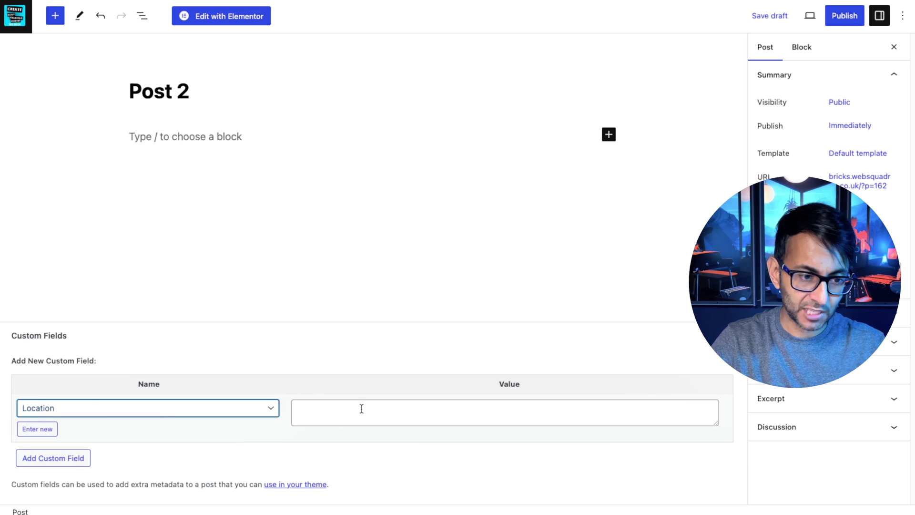
click(345, 416)
text(New York)
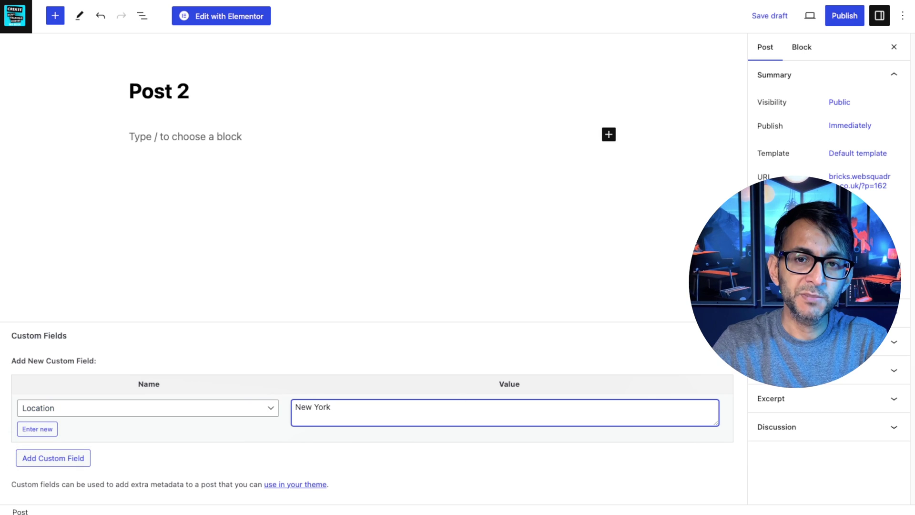
click(845, 16)
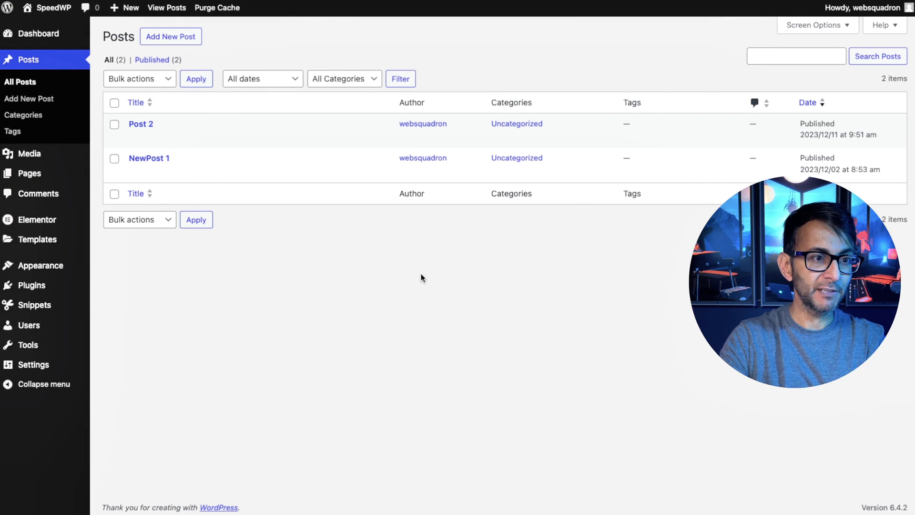
- Reopen NewPost 1 and add another Location custom field with the value Paris
mouse_move(245, 176)
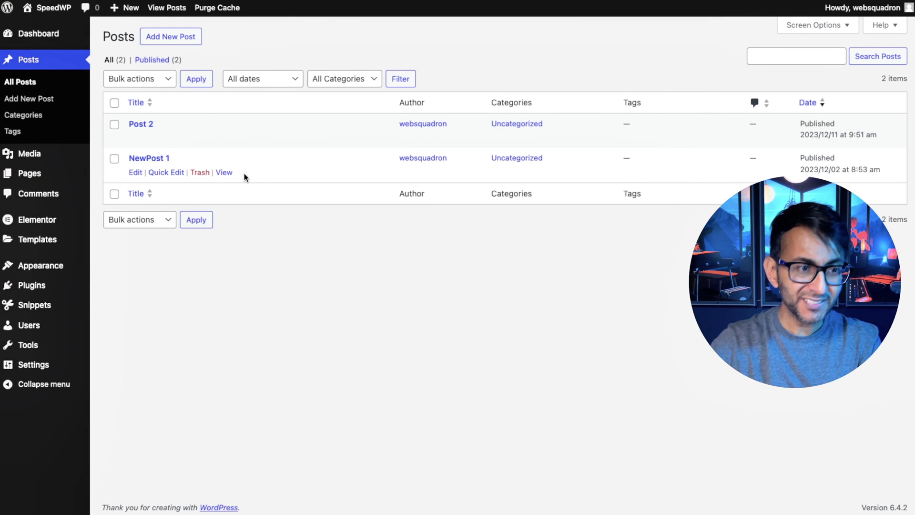
click(138, 173)
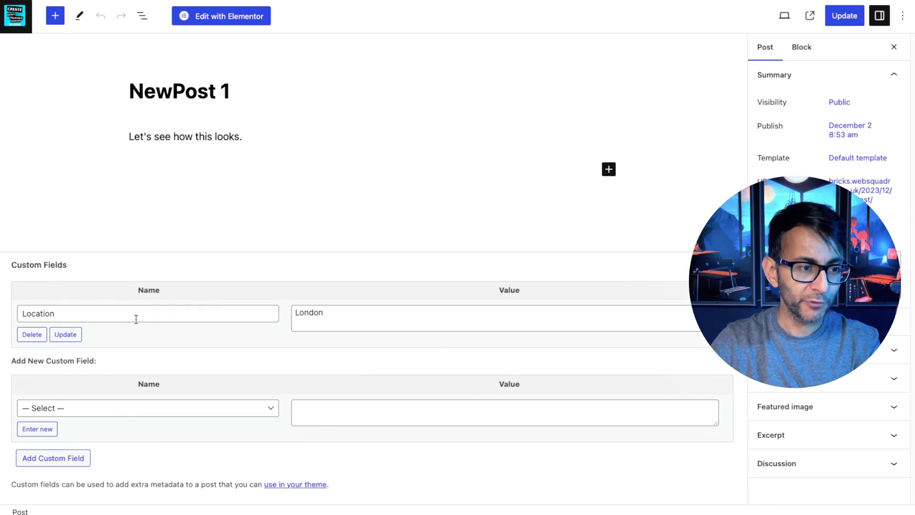
click(119, 408)
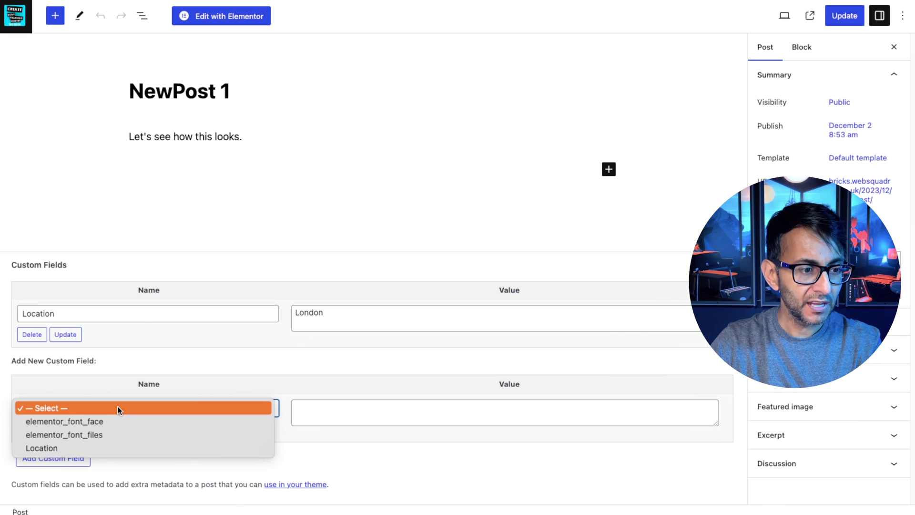
click(113, 444)
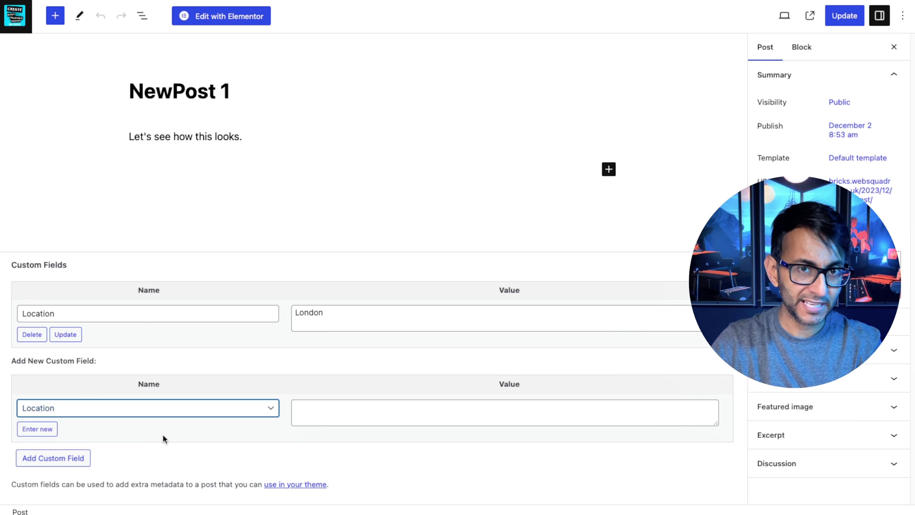
click(307, 412)
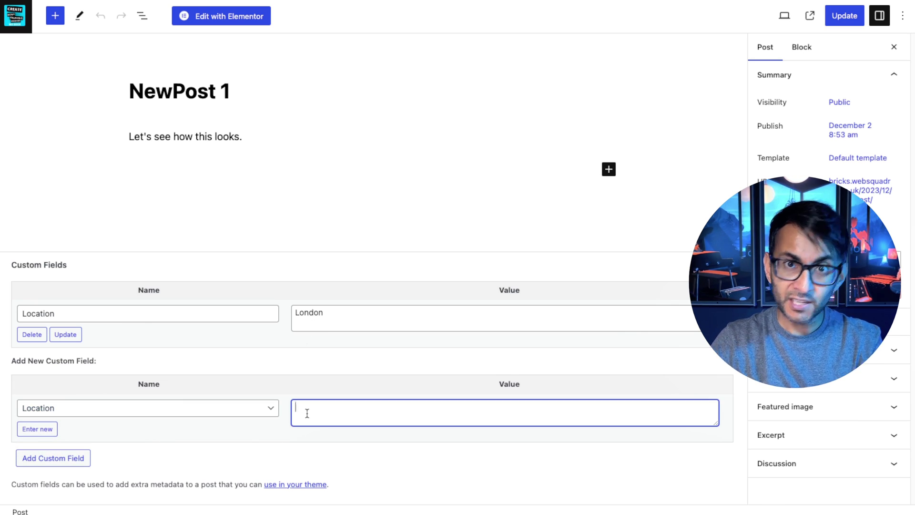
text(Paris)
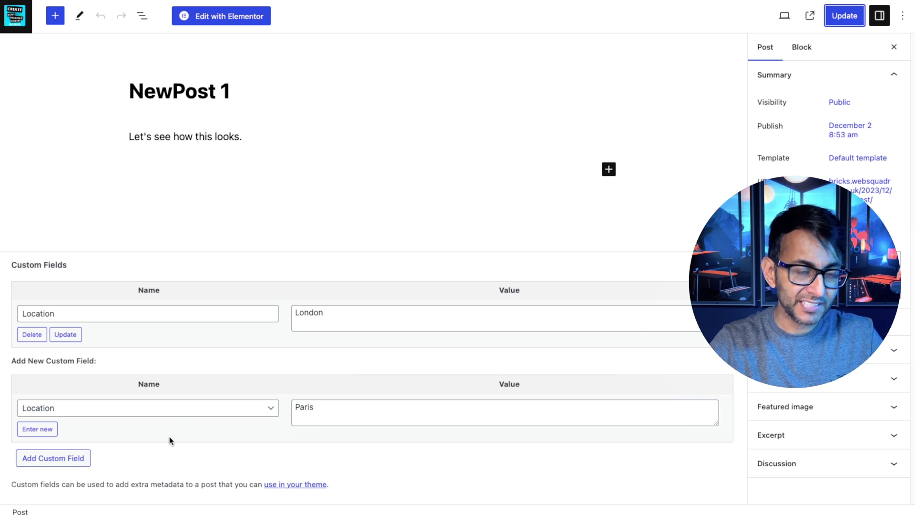
click(61, 458)
- Remove the accidentally added empty third Location field
click(130, 409)
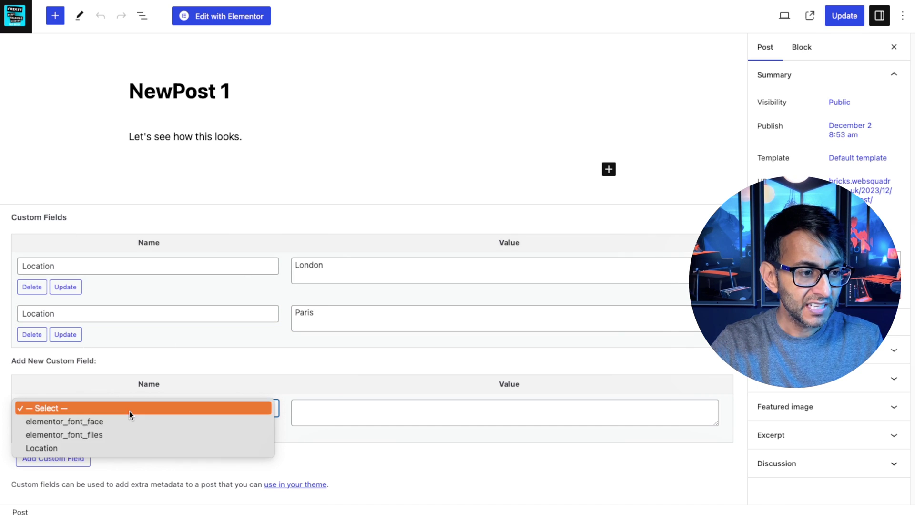
click(100, 447)
click(53, 459)
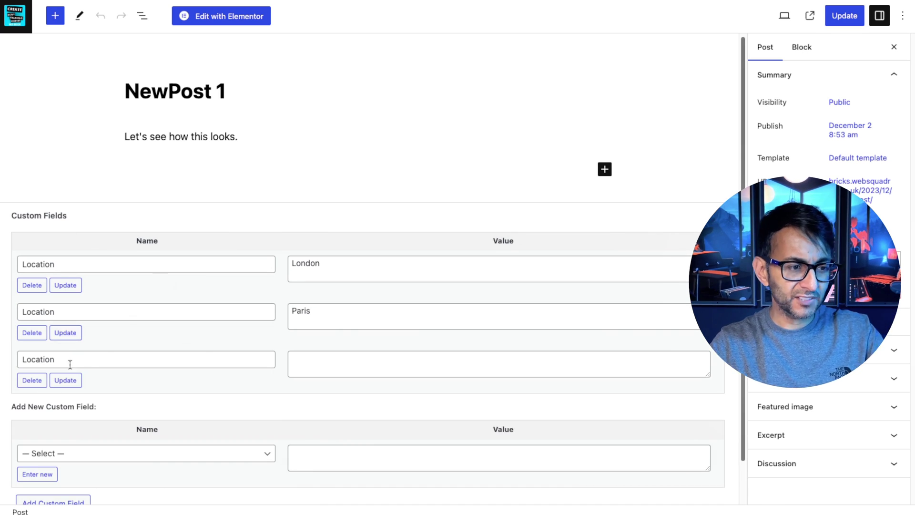
click(34, 380)
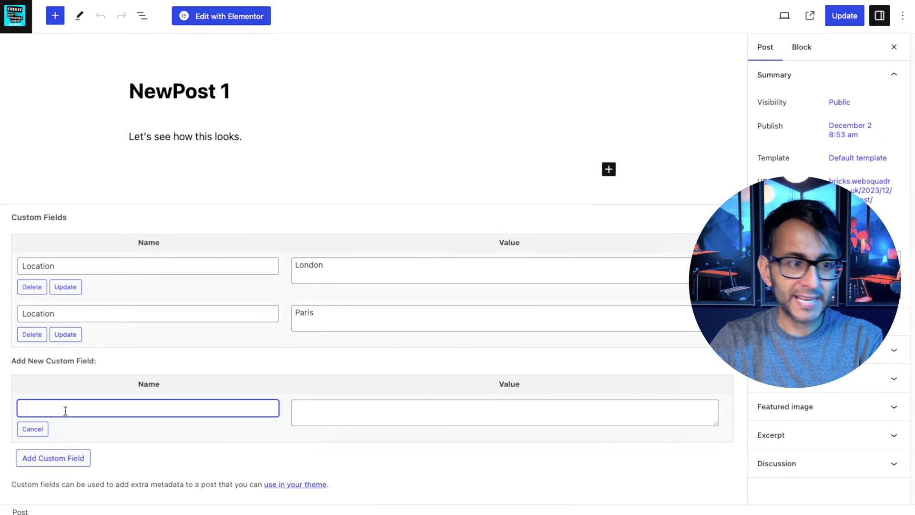
- Place the cursor in the new custom field's value box
click(311, 413)
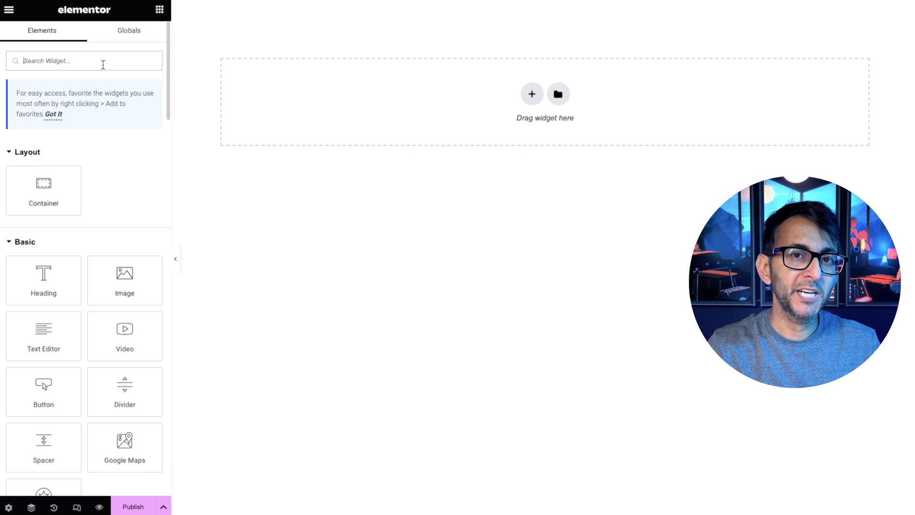
- Drop a Loop Grid onto the page and create and save a new loop item template
click(102, 61)
text(loop)
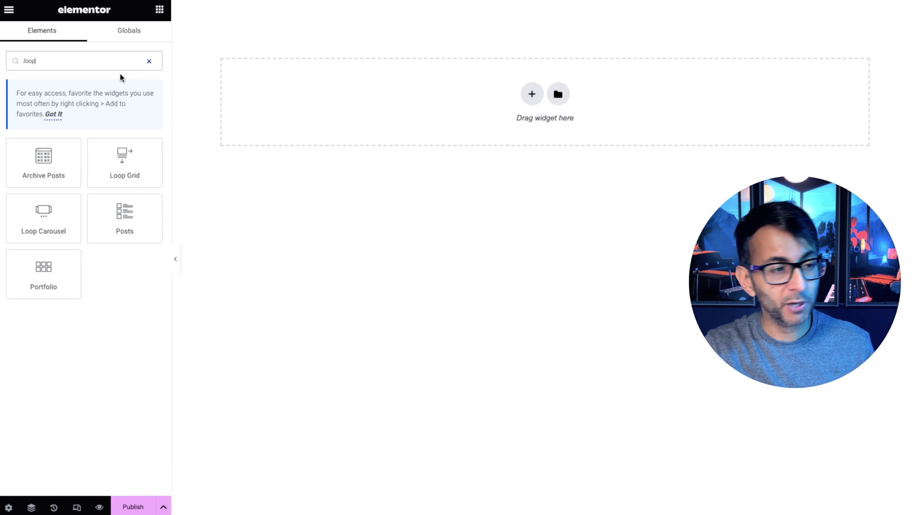
drag(124, 171, 430, 86)
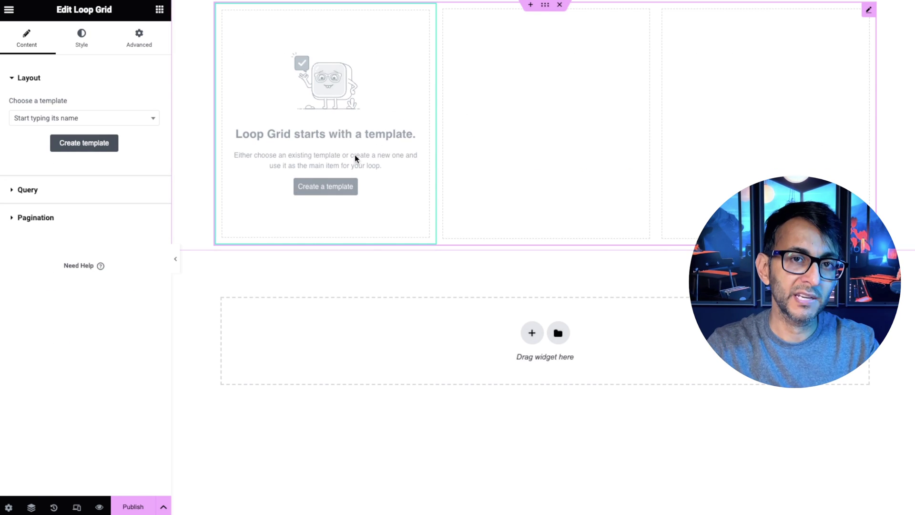
click(337, 189)
click(544, 286)
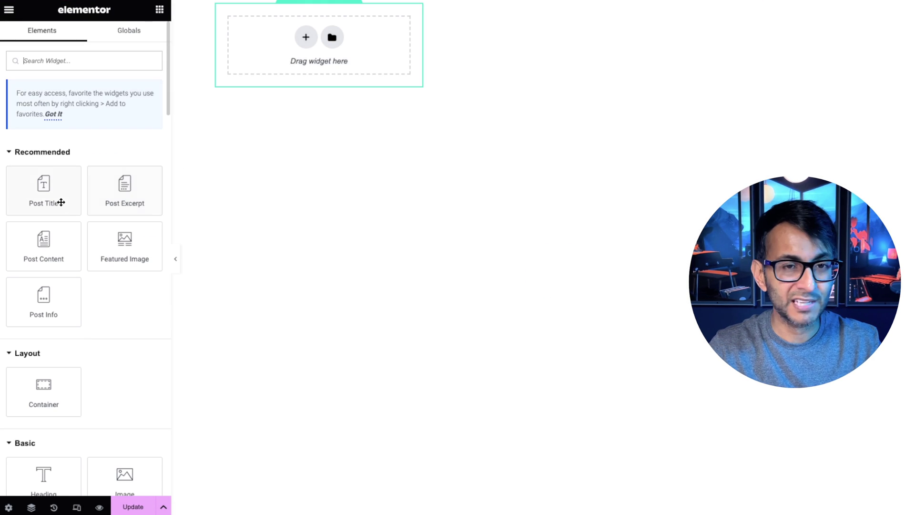
- Add a Post Title widget and a Heading widget below it in the loop template
drag(59, 200, 347, 63)
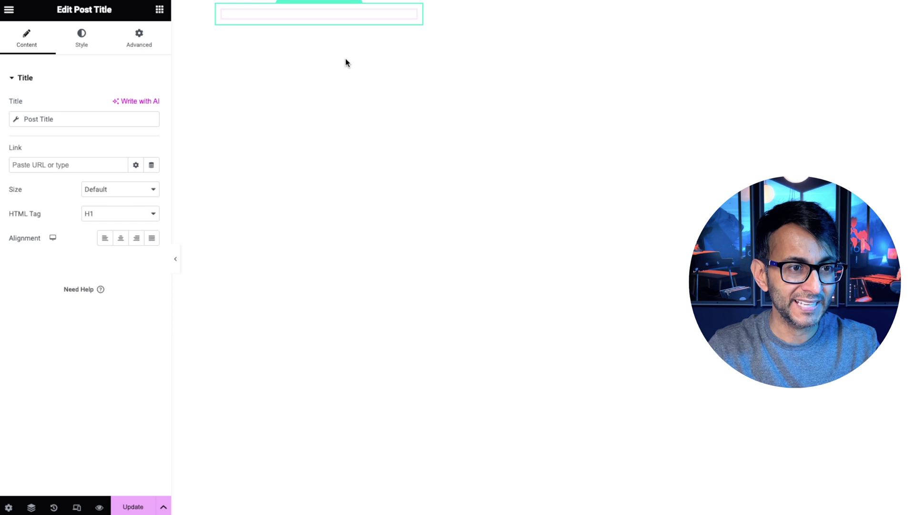
click(159, 10)
drag(43, 476, 284, 31)
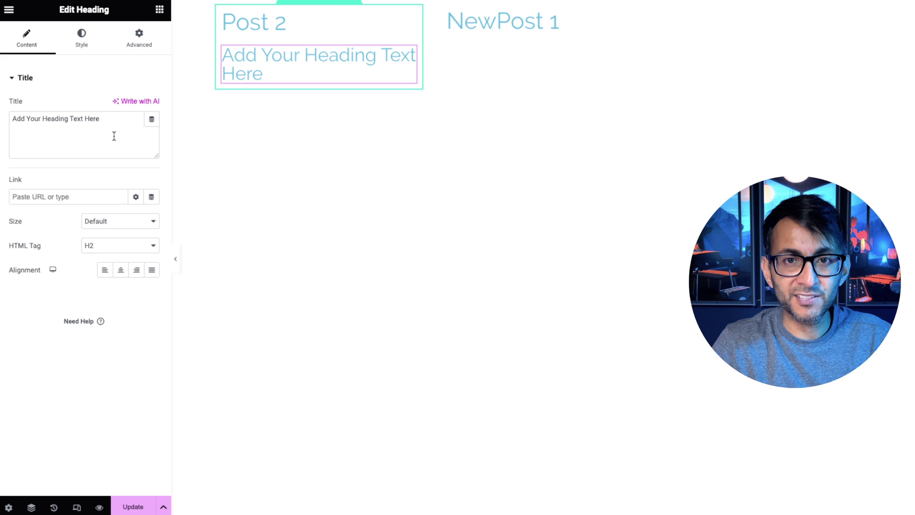
click(152, 121)
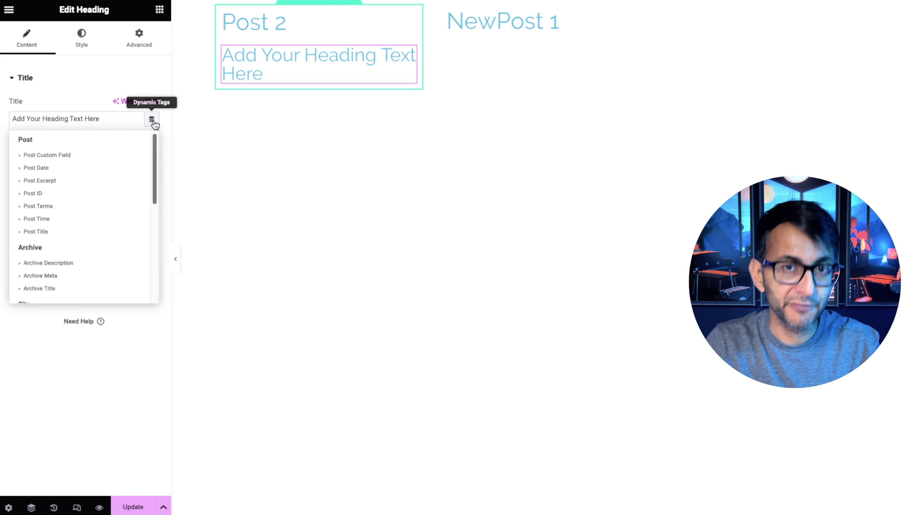
- Bind the loop heading to Post Custom Field with key Location and save the template
click(53, 155)
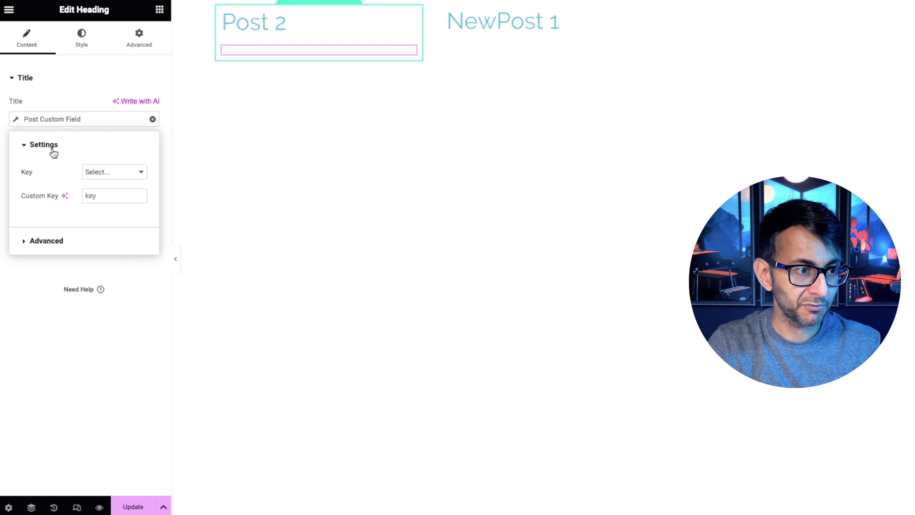
click(53, 113)
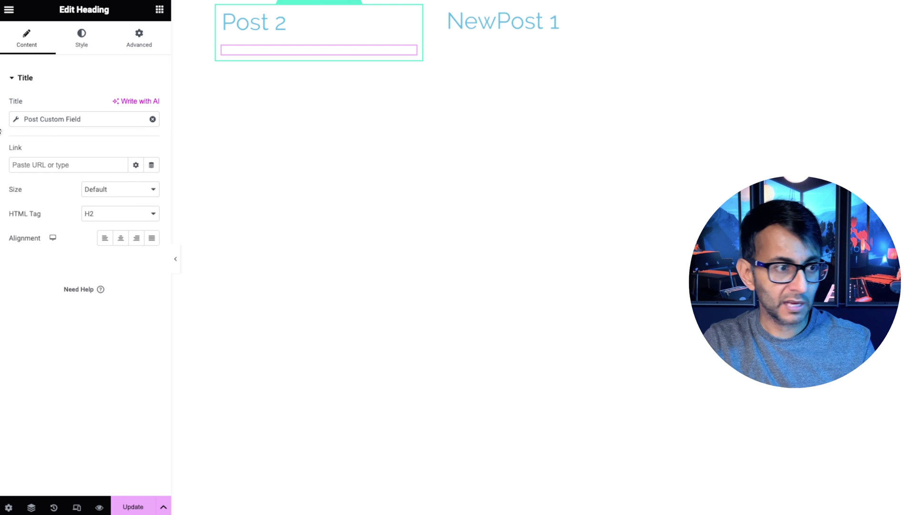
click(15, 118)
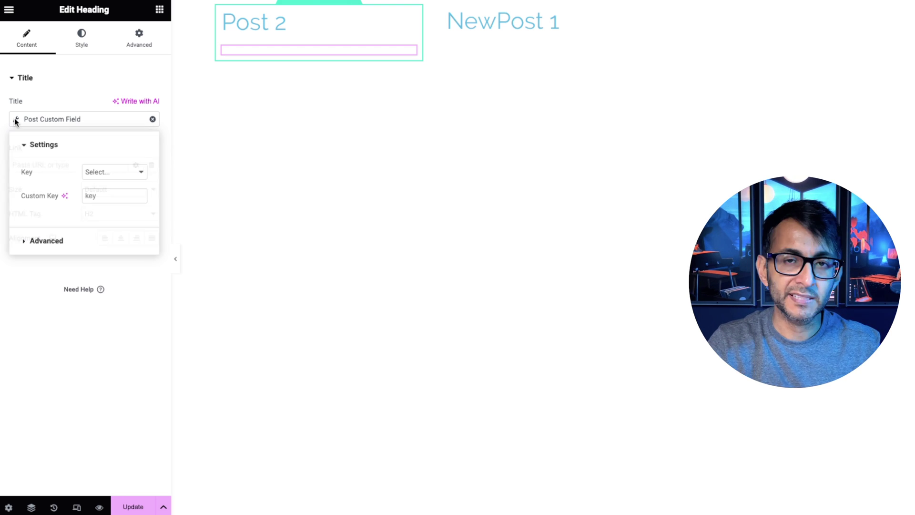
click(117, 173)
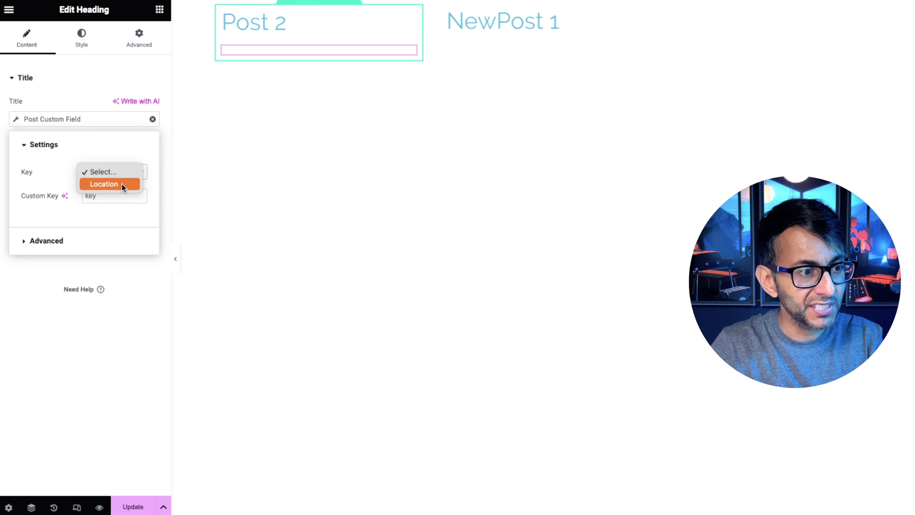
click(107, 175)
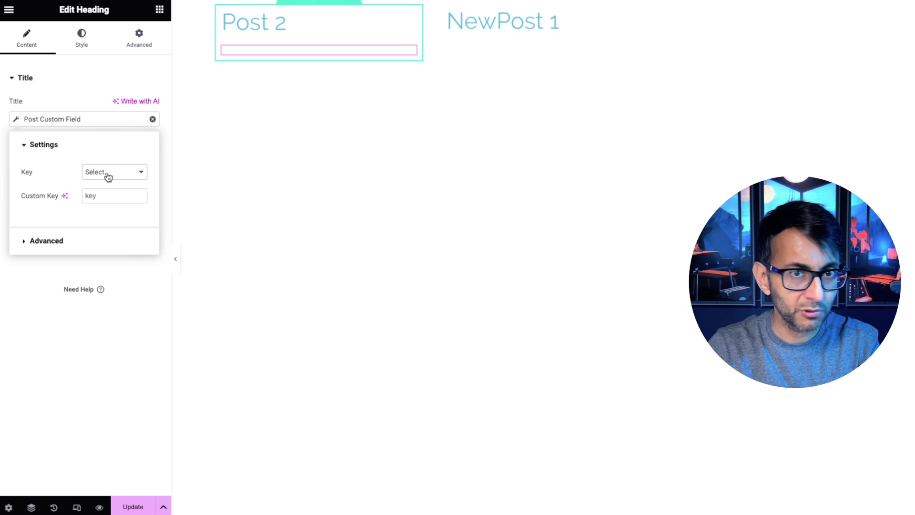
click(108, 177)
click(105, 182)
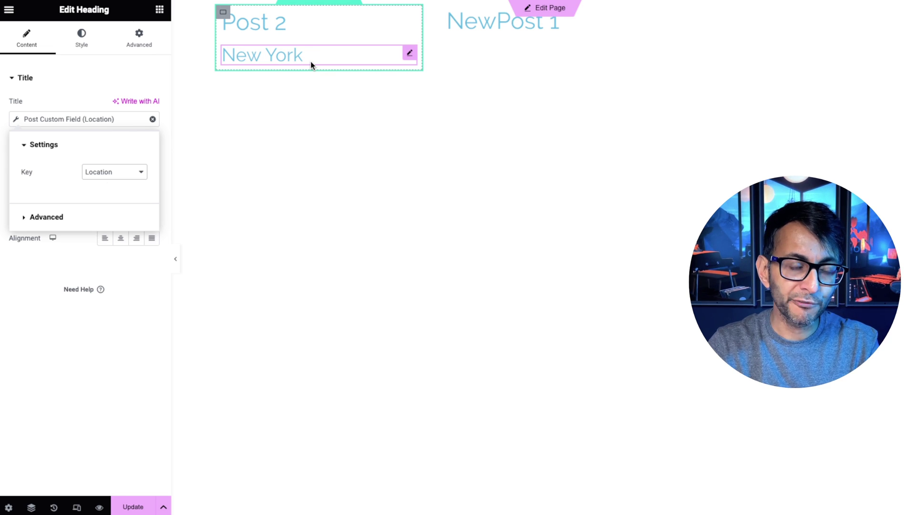
click(143, 504)
click(547, 267)
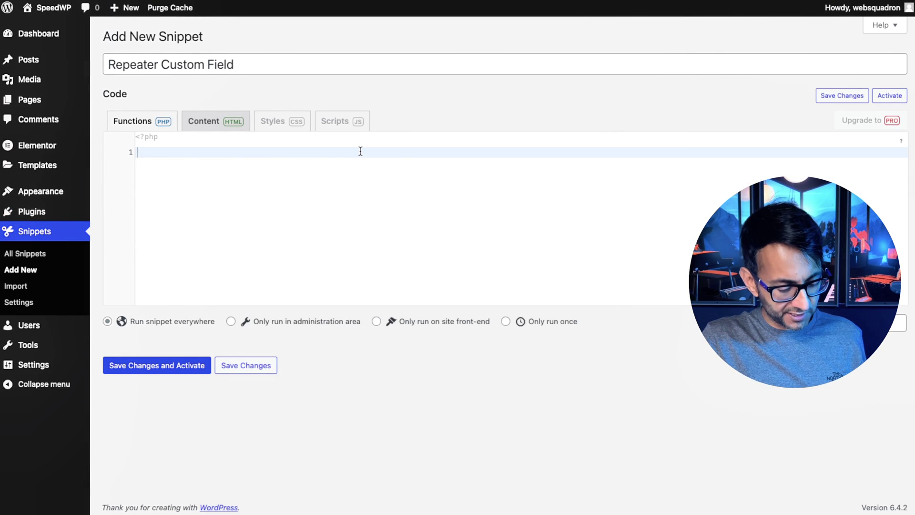
- Paste the prepared PHP code for the Location shortcode into the snippet's code area
key(super+v)
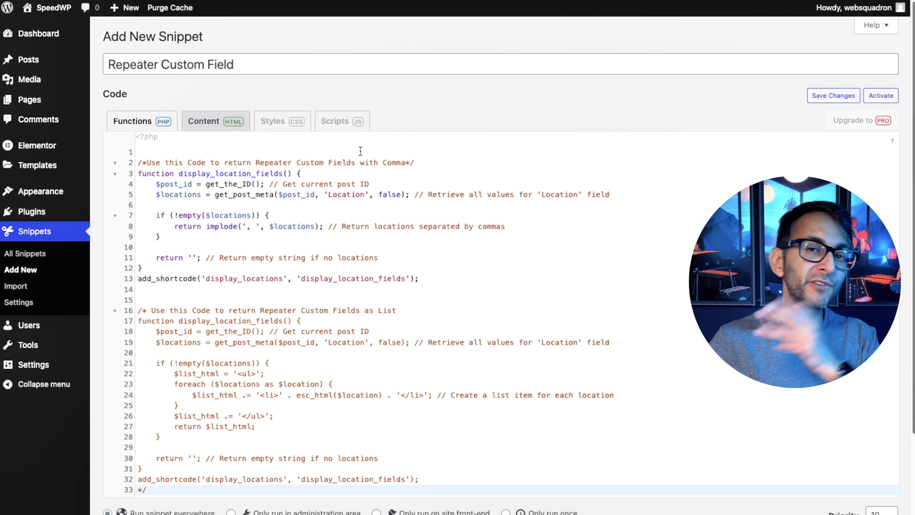
scroll(686, 295, down, 1)
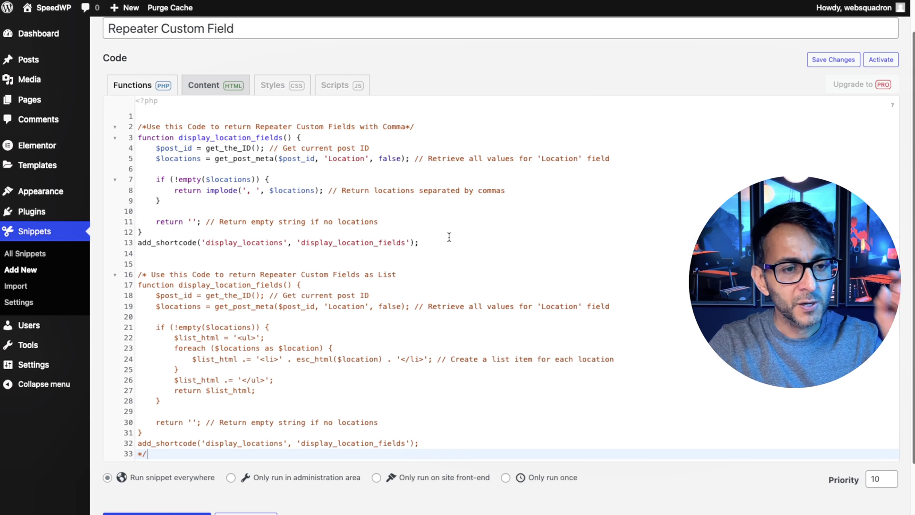
drag(418, 243, 178, 128)
click(409, 181)
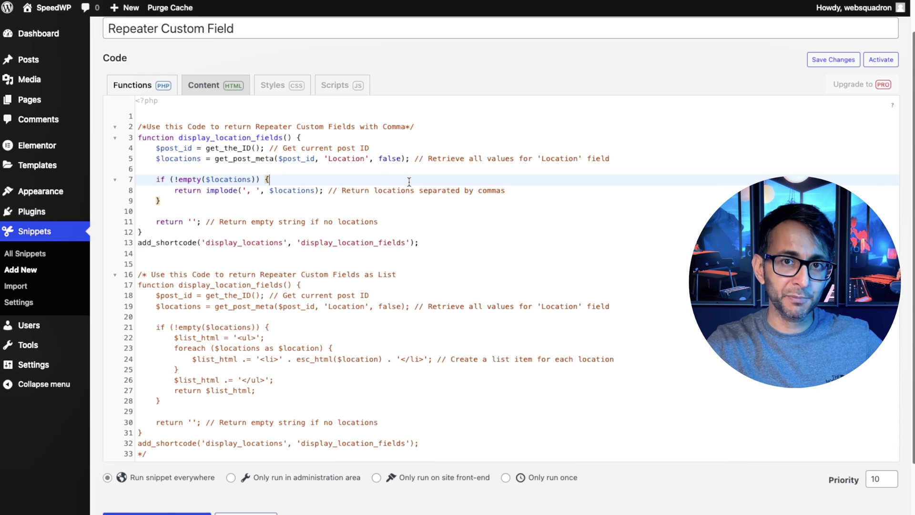
click(379, 221)
scroll(333, 267, up, 1)
scroll(334, 267, down, 2)
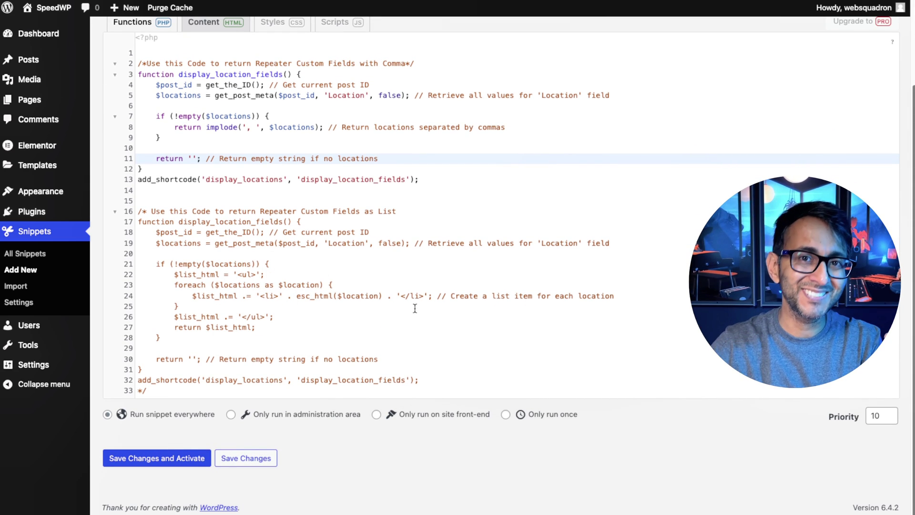
click(448, 286)
click(531, 204)
scroll(531, 204, up, 1)
scroll(532, 204, up, 2)
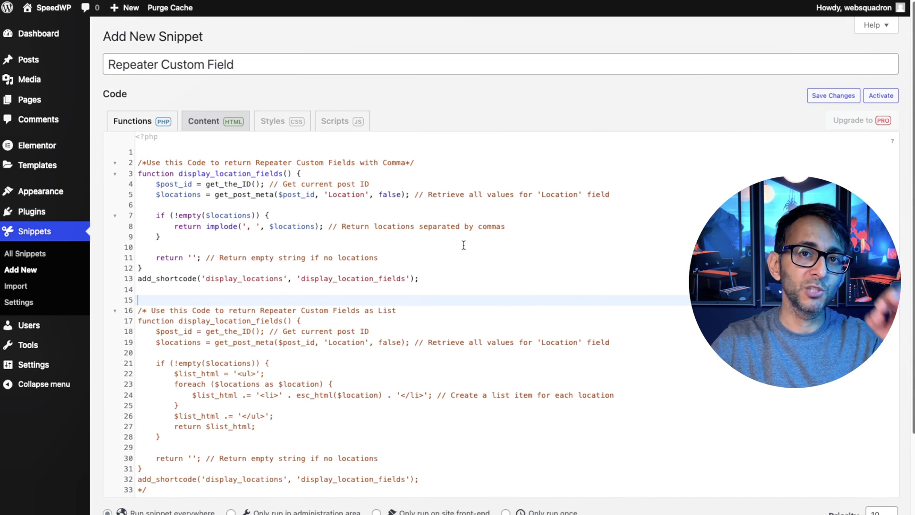
- Check the display_locations shortcode name and save the Repeater Custom Field snippet
click(283, 279)
drag(283, 278, 204, 281)
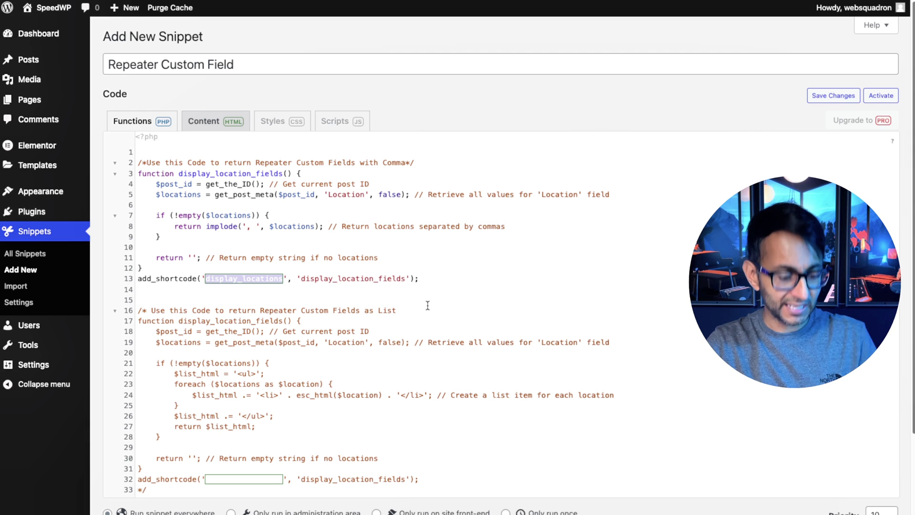
click(445, 299)
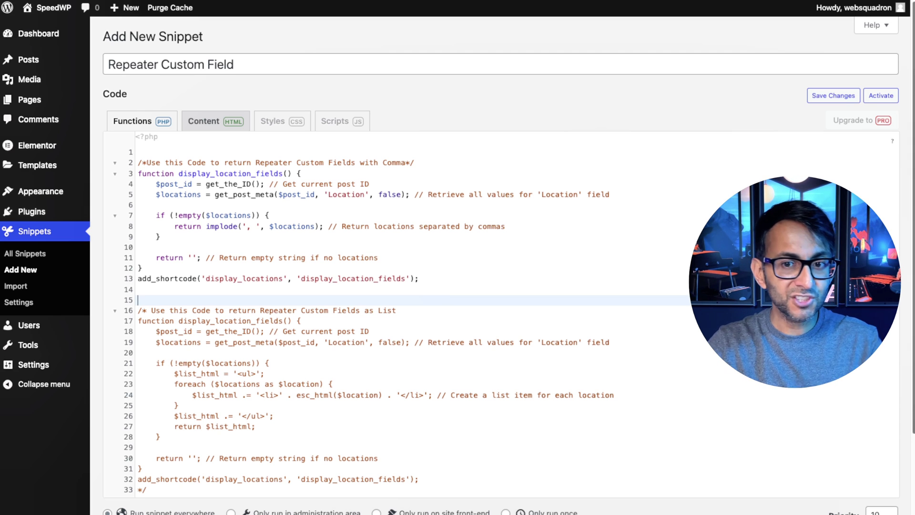
click(834, 95)
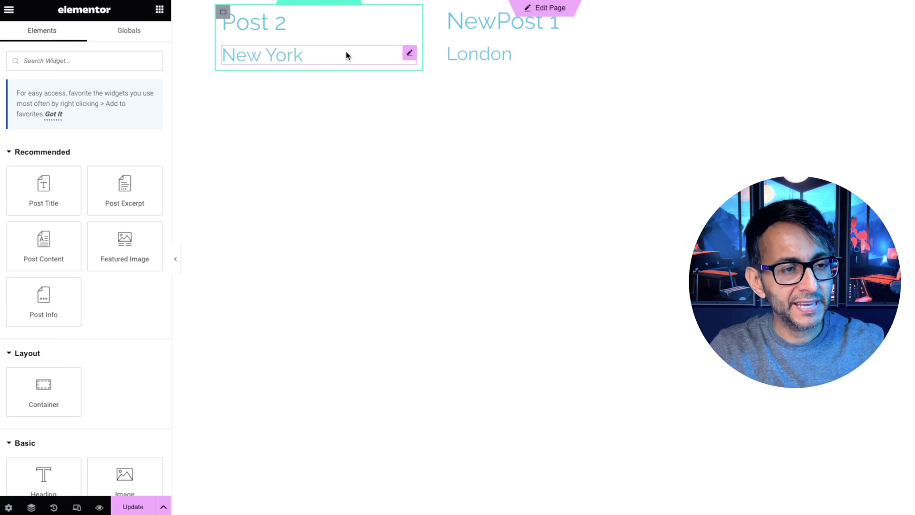
- Add a Shortcode widget containing [display_locations] below the location heading and update the loop item
click(108, 63)
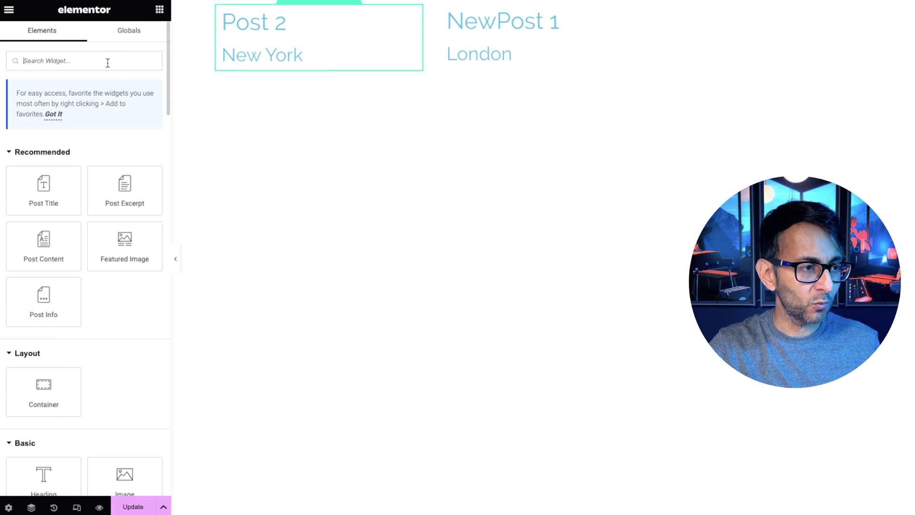
text(short)
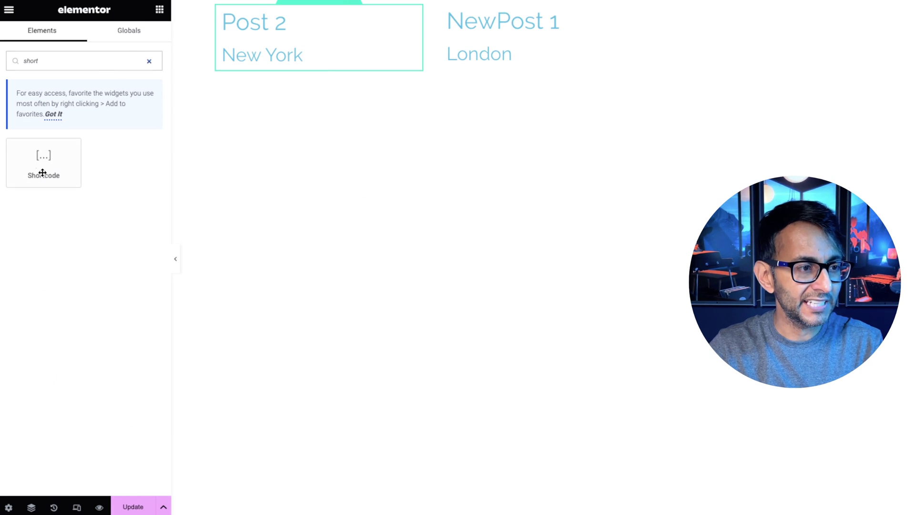
drag(41, 170, 325, 59)
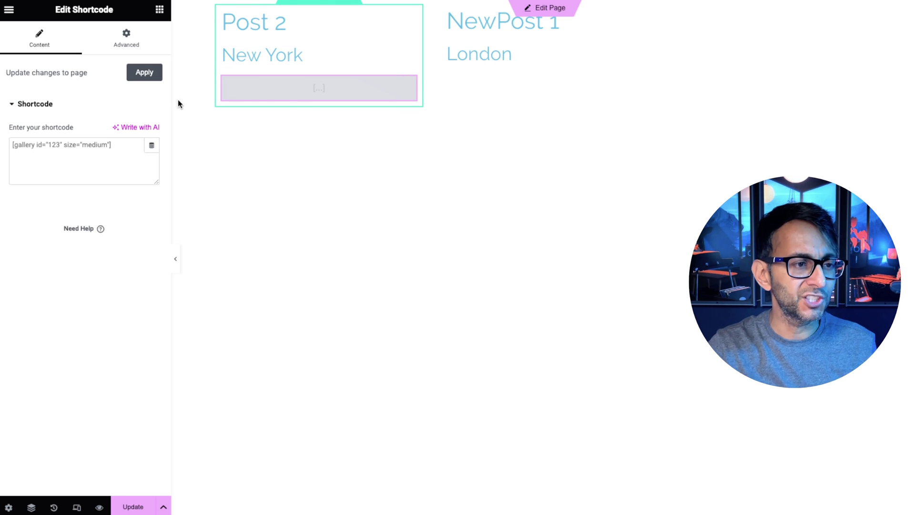
click(82, 162)
text([)
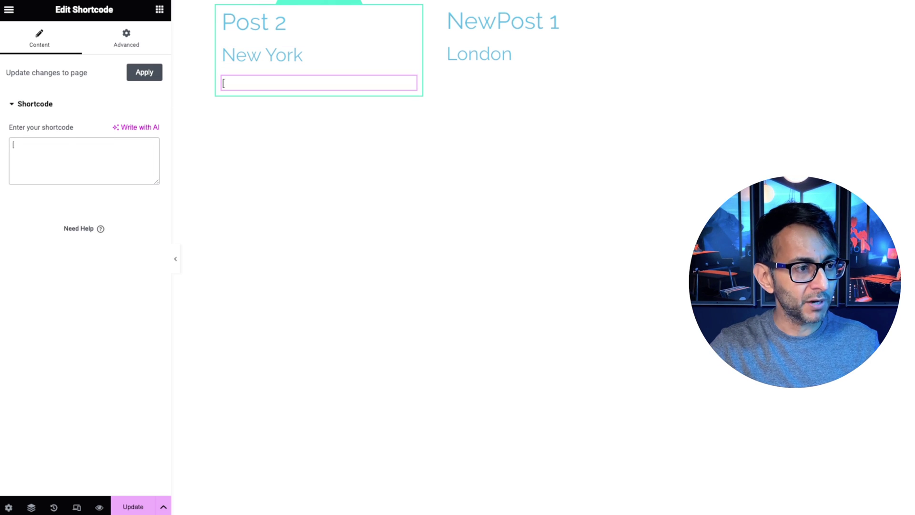
text(display_locations])
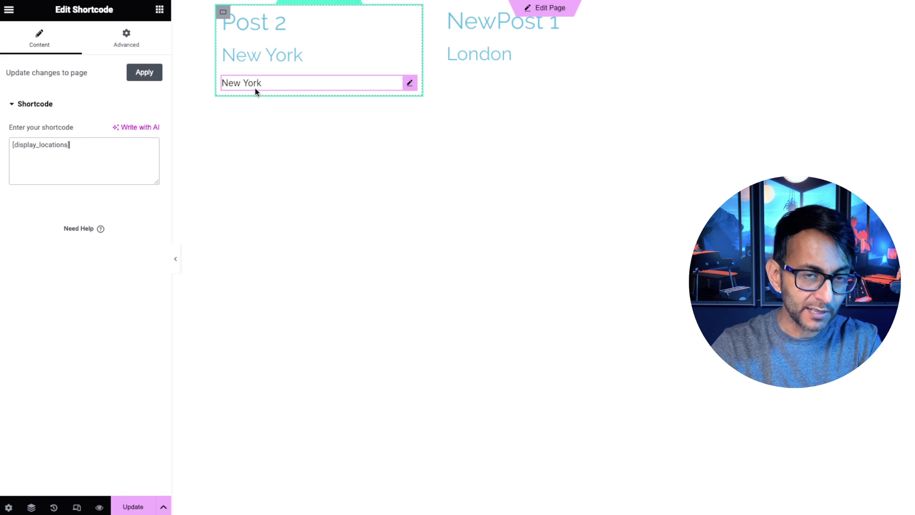
click(134, 507)
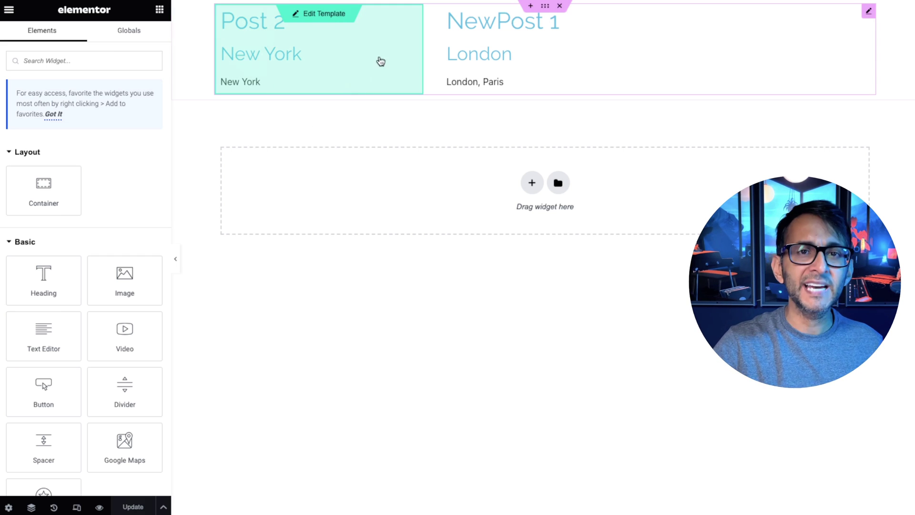
- Edit the loop item template, select the locations shortcode widget, and show its Custom CSS in a widened panel
click(331, 13)
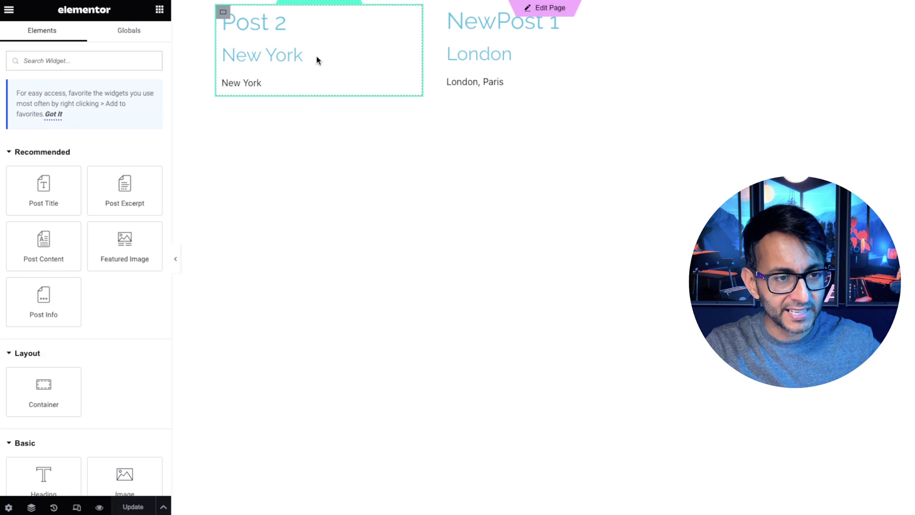
click(299, 83)
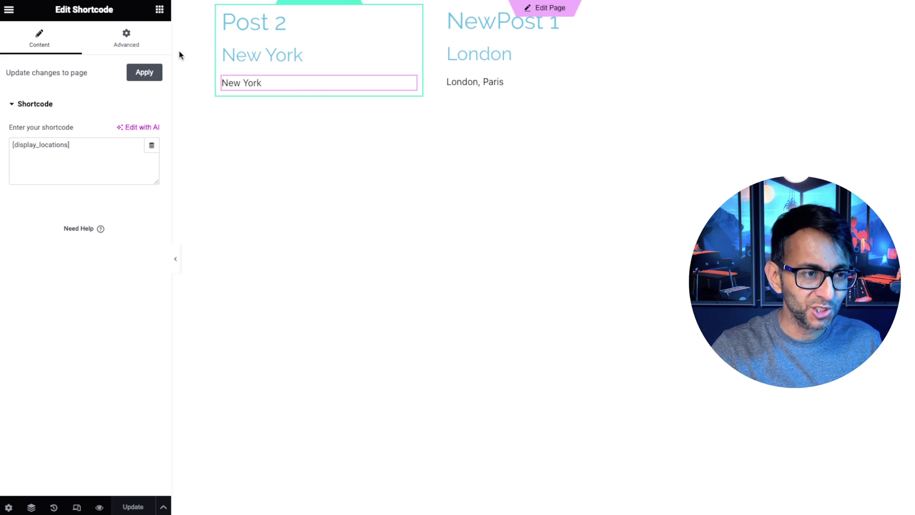
click(127, 38)
scroll(148, 305, down, 1)
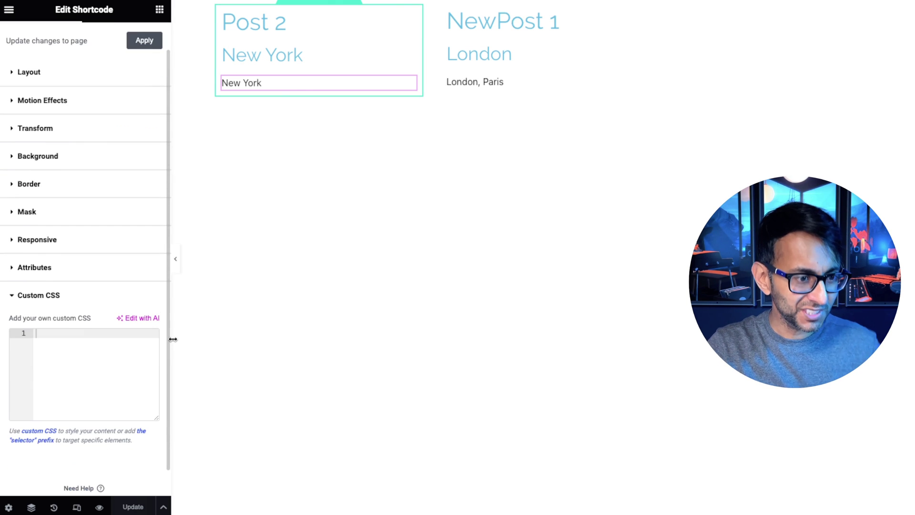
drag(173, 339, 312, 342)
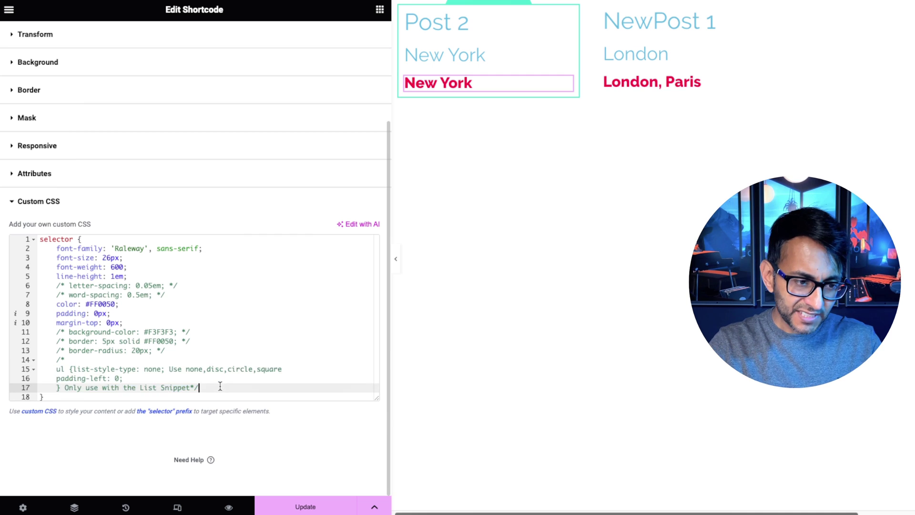
drag(220, 386, 40, 369)
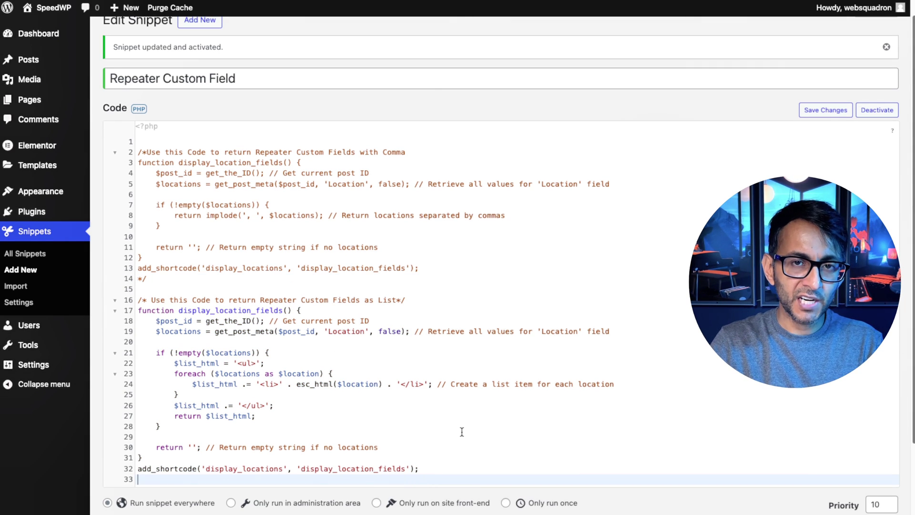
- Save the Repeater Custom Field snippet with its list-output version active
click(399, 437)
key(ctrl+s)
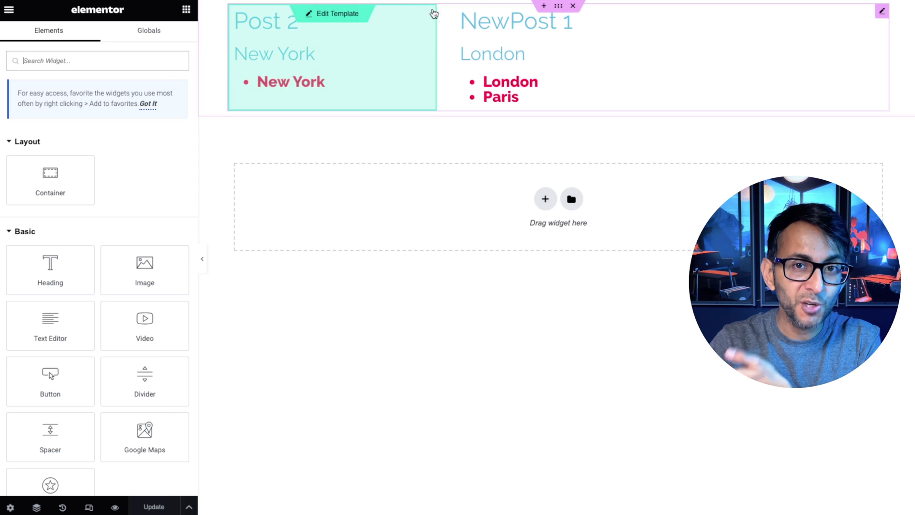
- Remove the comment markers so the ul list-style rules in the widget's CSS take effect
click(342, 35)
key(BackSpace)
key(BackSpace)
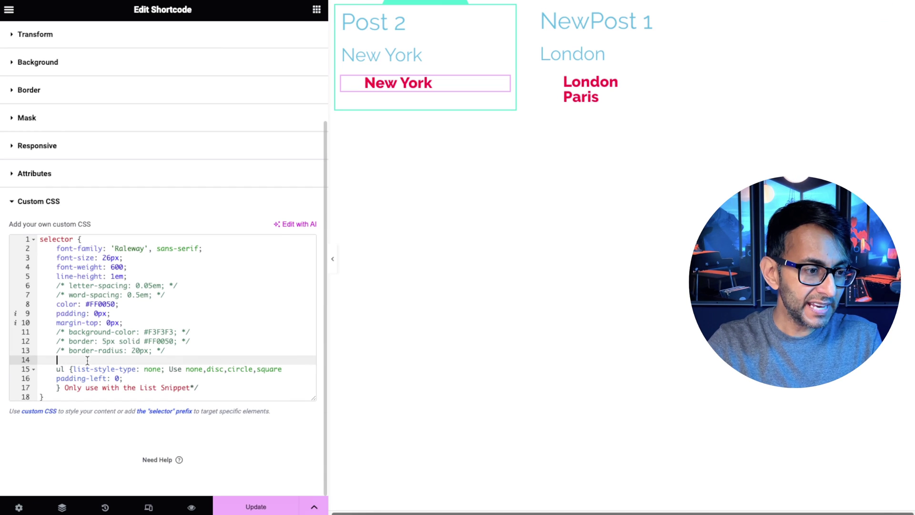
click(203, 387)
key(BackSpace)
key(BackSpace)
key(ctrl+z)
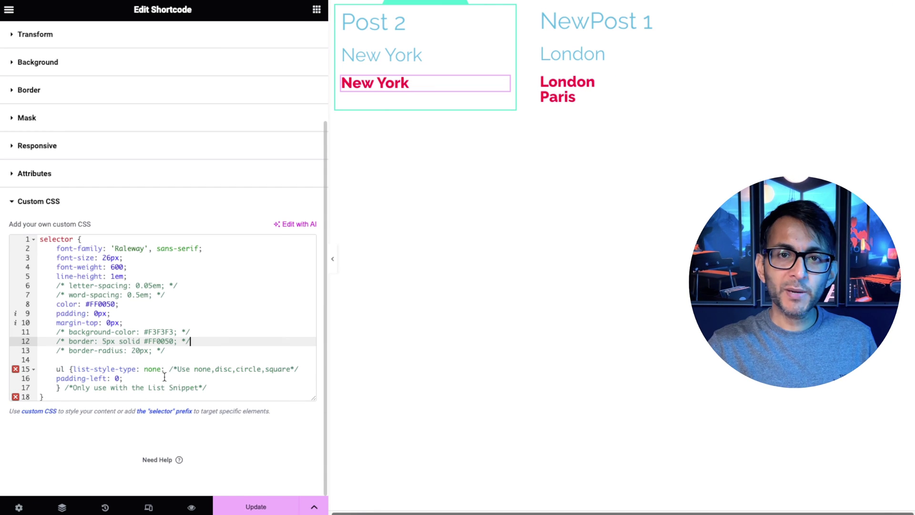
drag(148, 378, 53, 369)
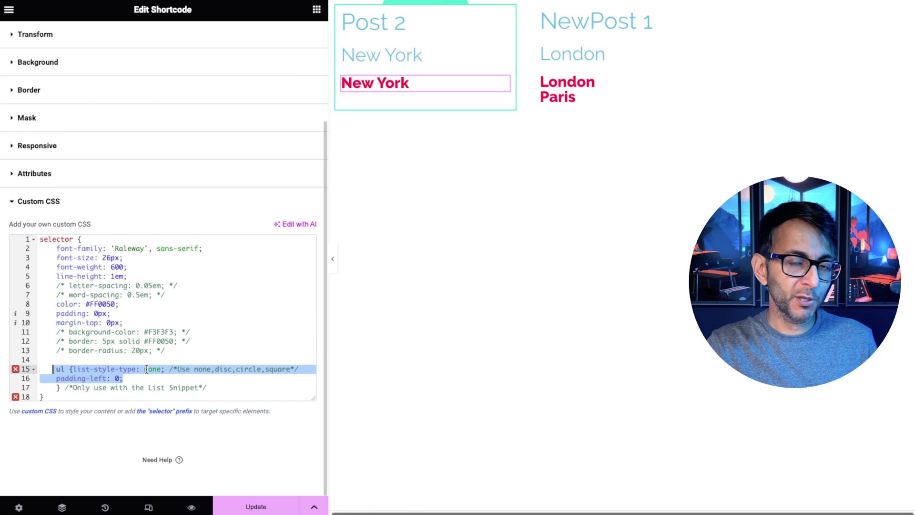
click(262, 350)
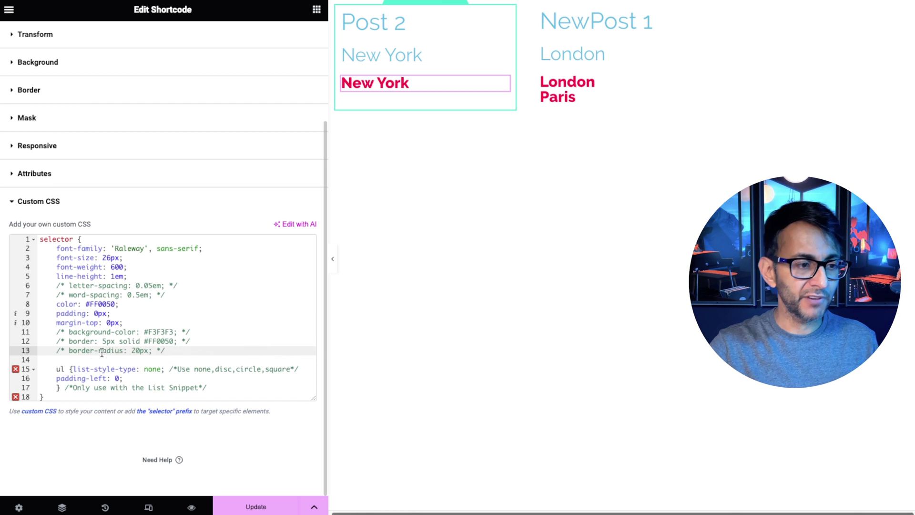
- Try list-style-type square on the locations list, then revert it to none
double_click(152, 369)
text(square)
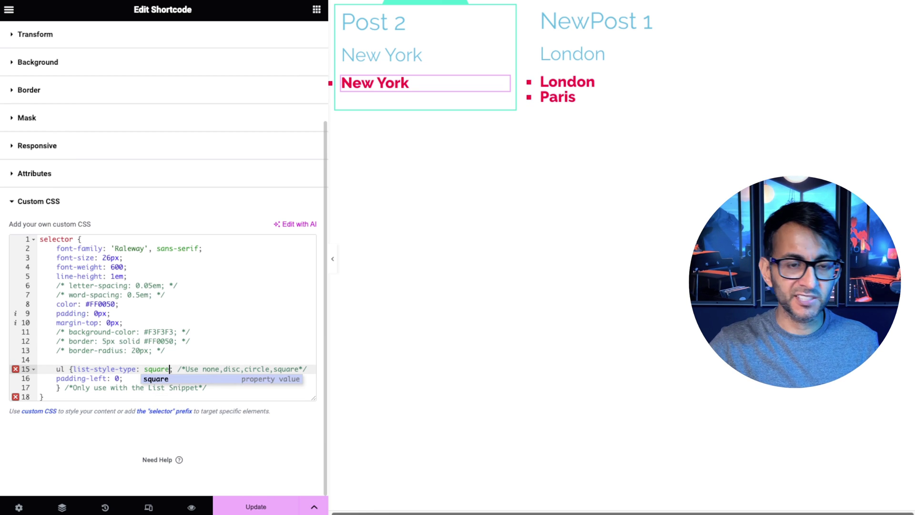
click(117, 379)
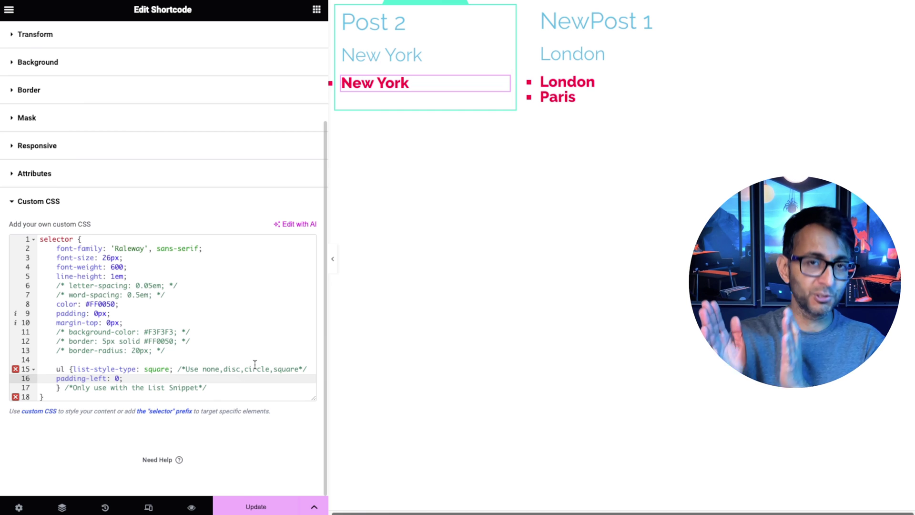
key(ctrl+z)
click(242, 317)
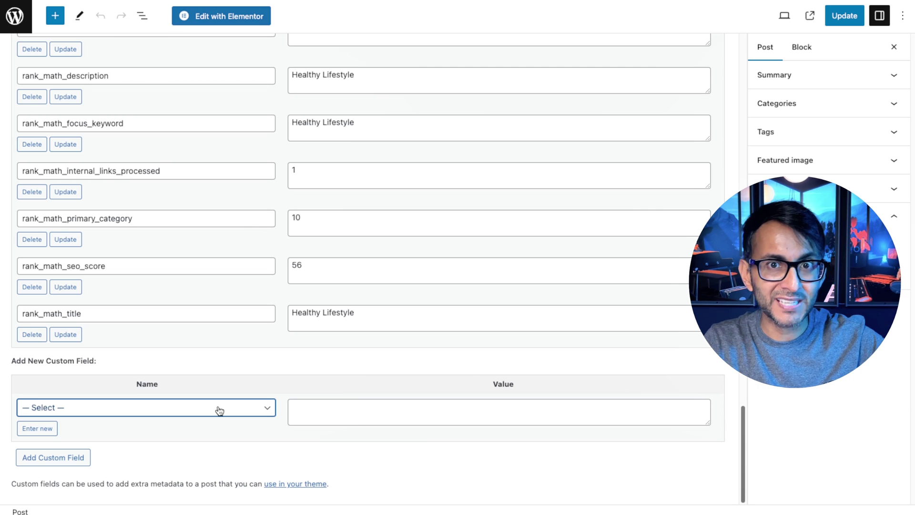
- Inspect the existing custom field names in the post editor's Custom Fields Name dropdown
click(221, 408)
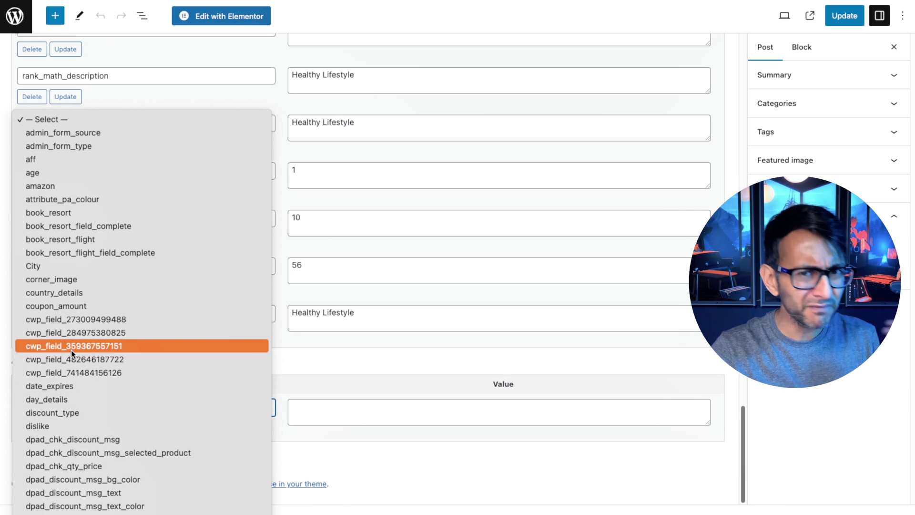
click(336, 368)
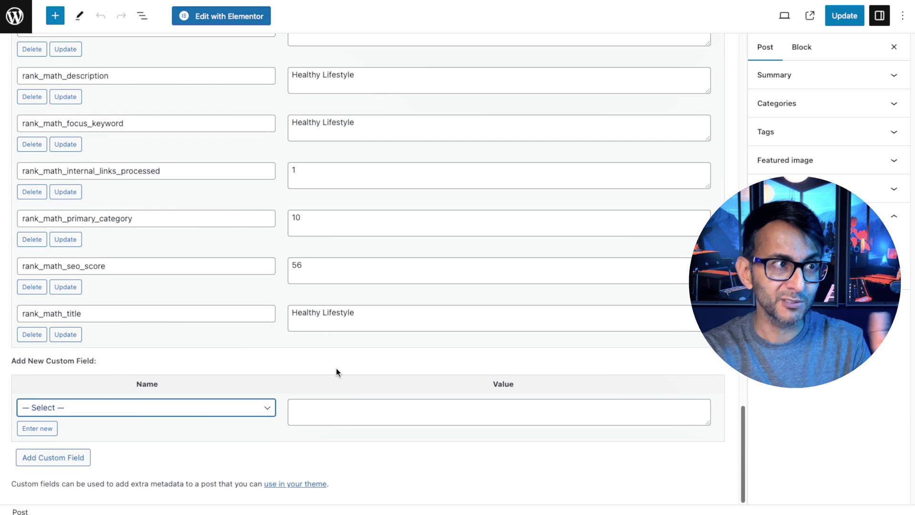
click(133, 408)
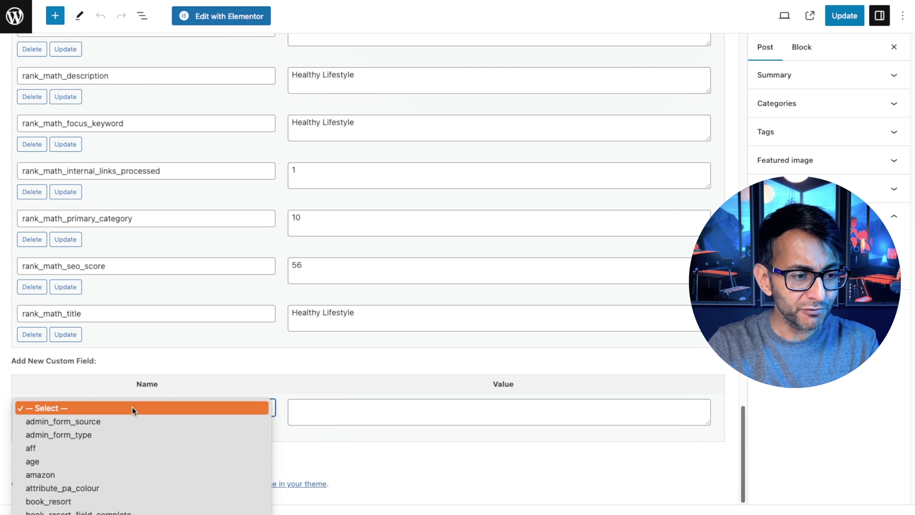
scroll(103, 470, down, 5)
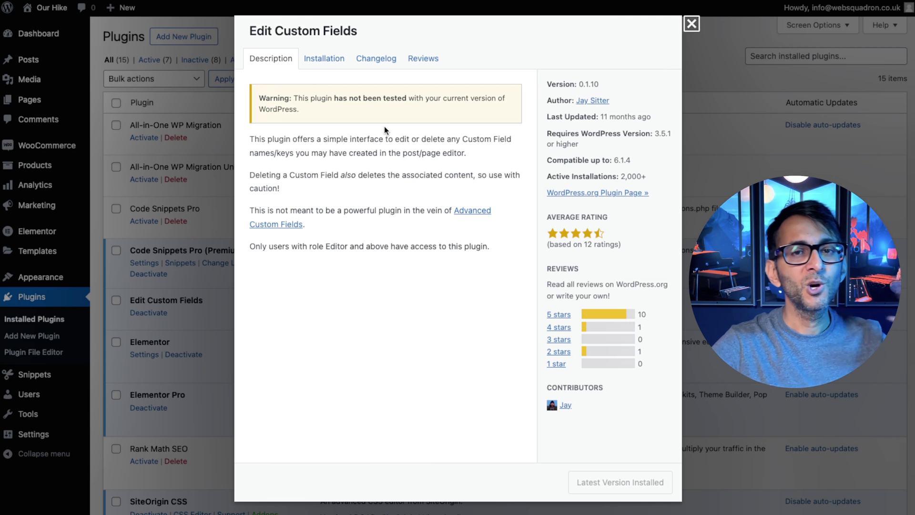
click(693, 26)
mouse_move(29, 414)
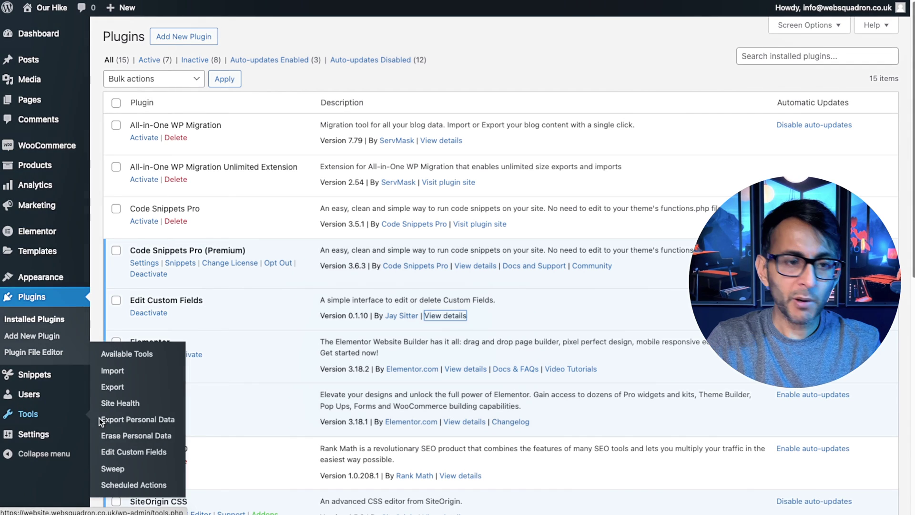
click(143, 454)
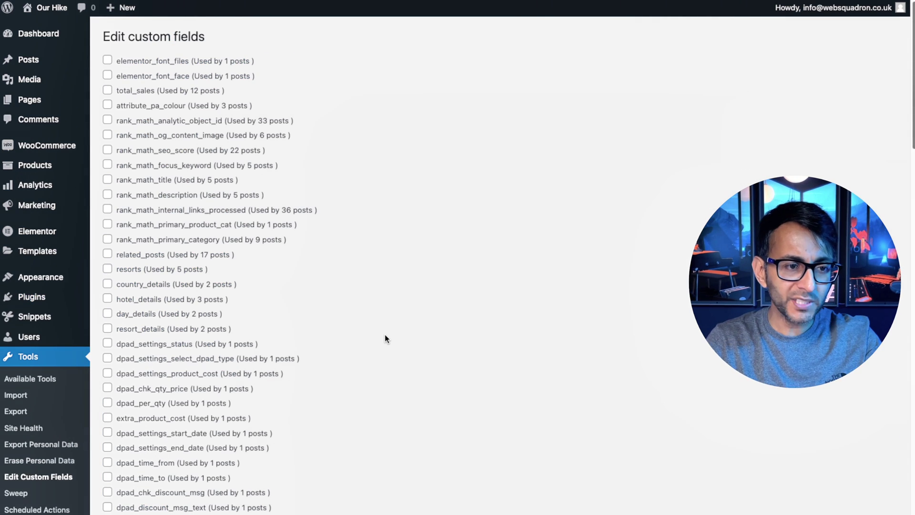
scroll(386, 336, down, 15)
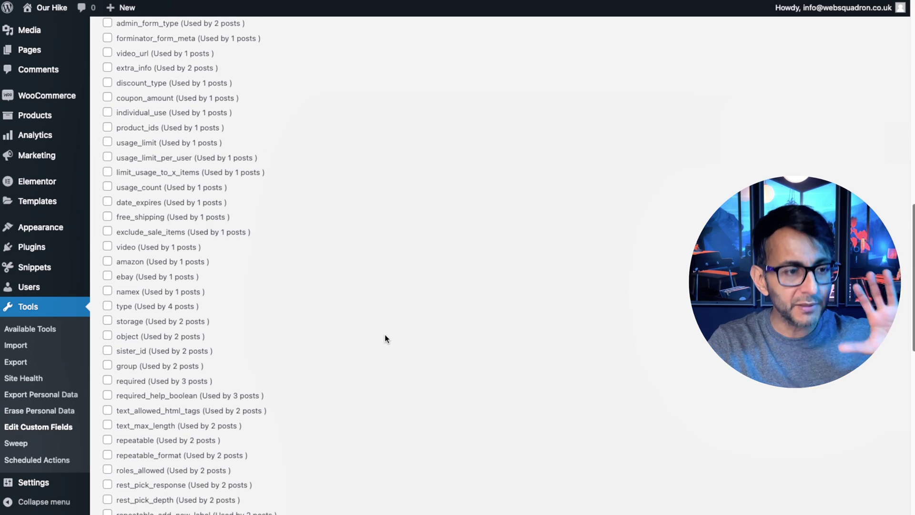
scroll(385, 338, down, 10)
scroll(385, 337, up, 17)
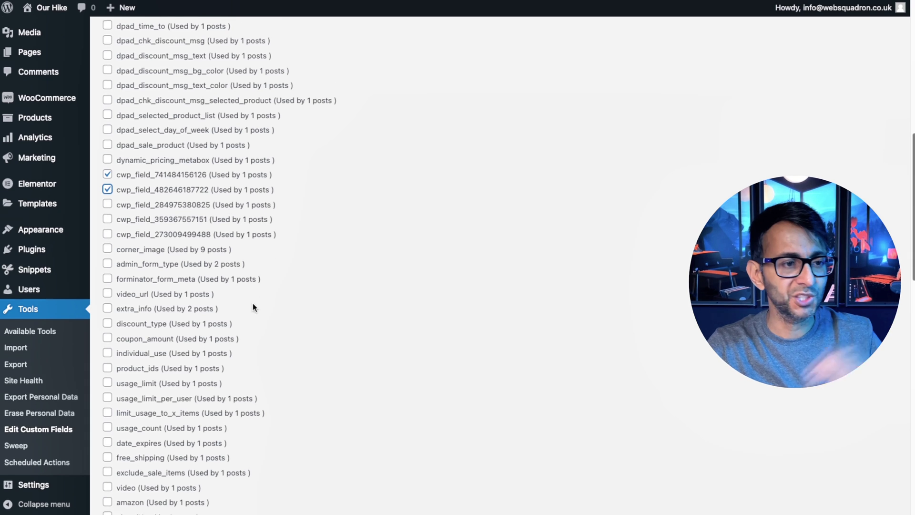
scroll(252, 303, down, 10)
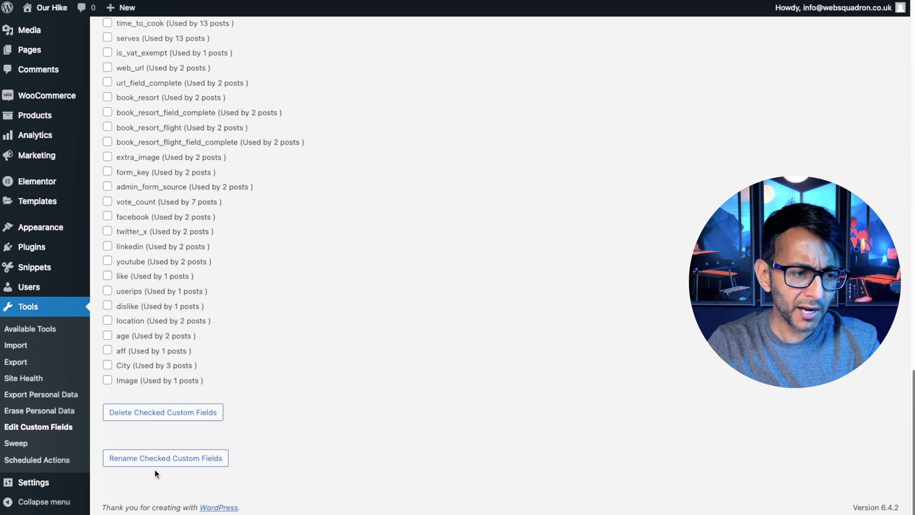
click(174, 418)
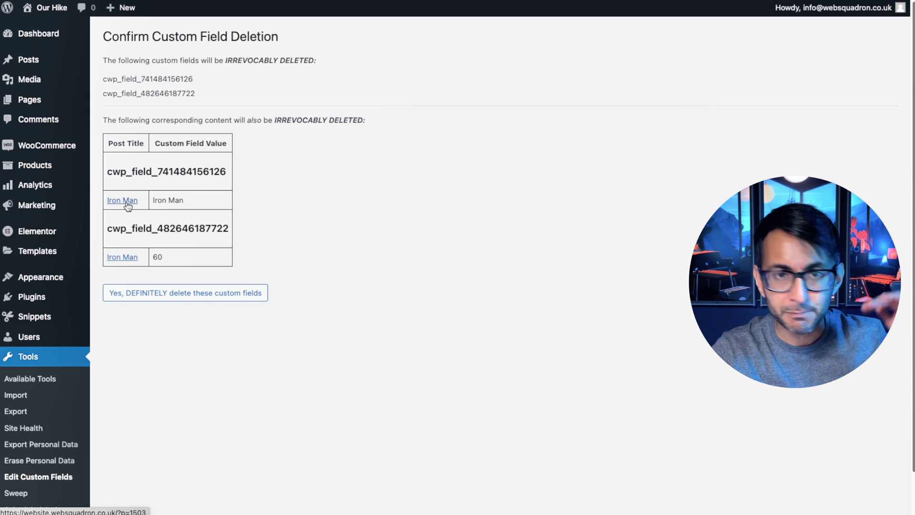
click(160, 296)
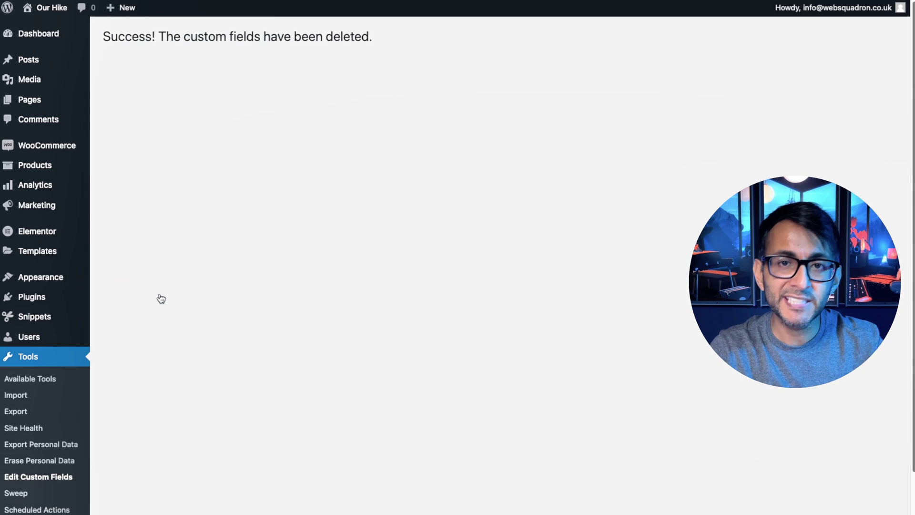